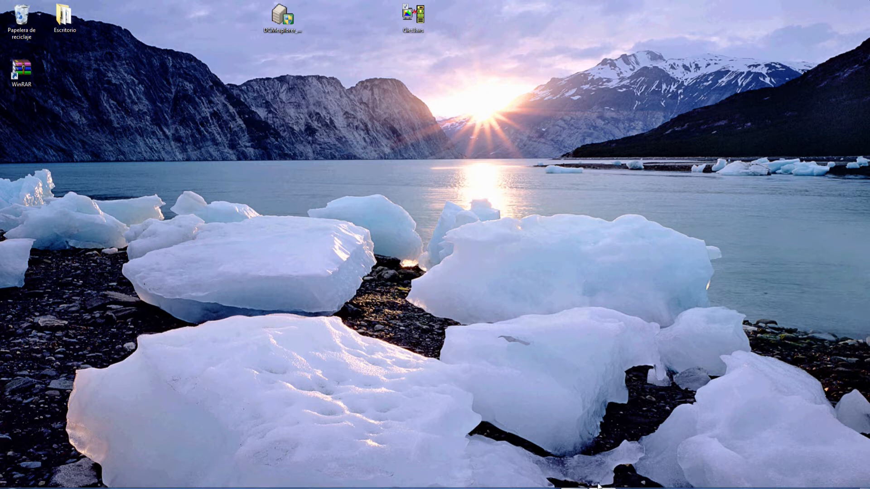
Run wrkactjob in the Sesión A terminal and mark the DCM400 subsystem and DCMRMTSVR job entries.
left_click(577, 482)
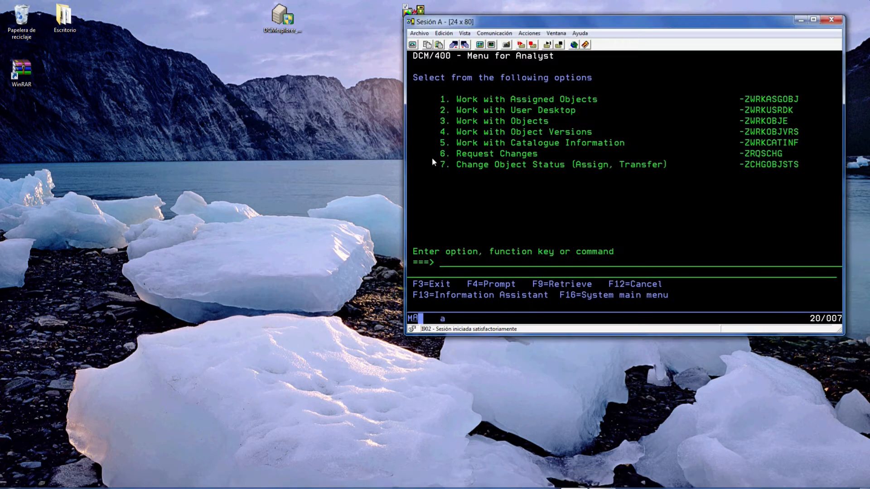
type("wrkactjob")
key("Return")
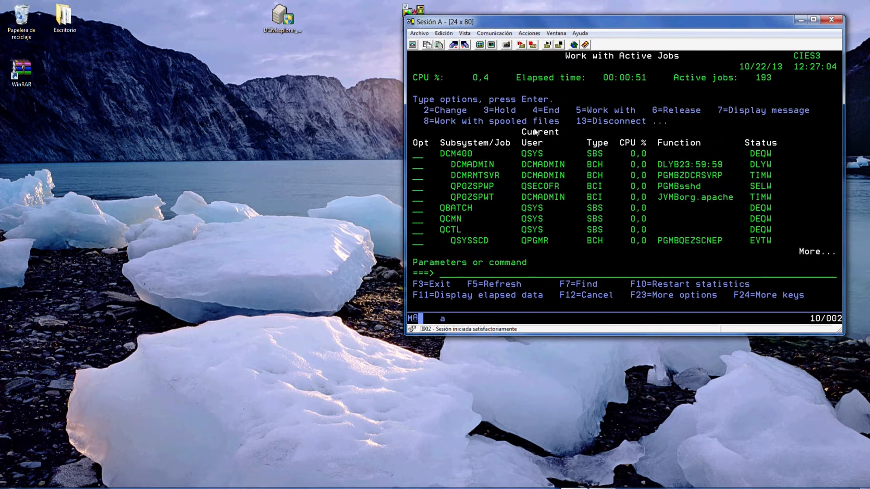
left_click_drag(441, 150, 478, 159)
left_click_drag(451, 172, 498, 179)
left_click(663, 142)
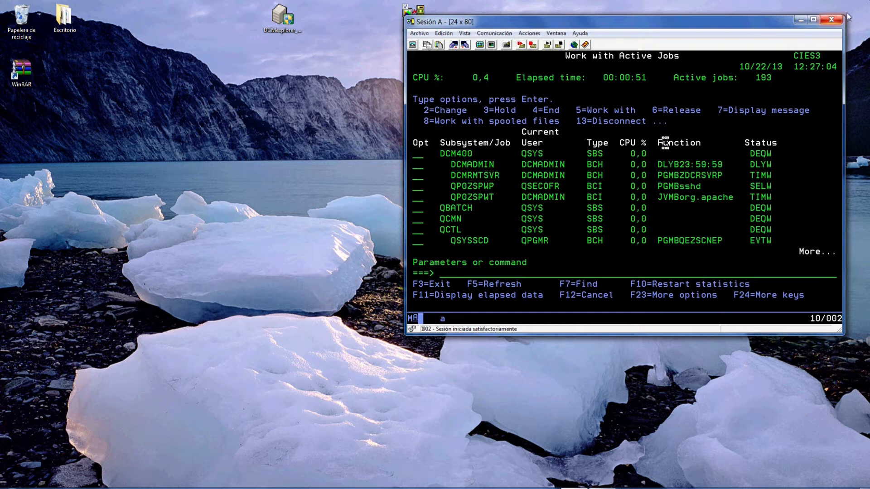
Run the DCMexplorer setup program as administrator.
left_click(801, 21)
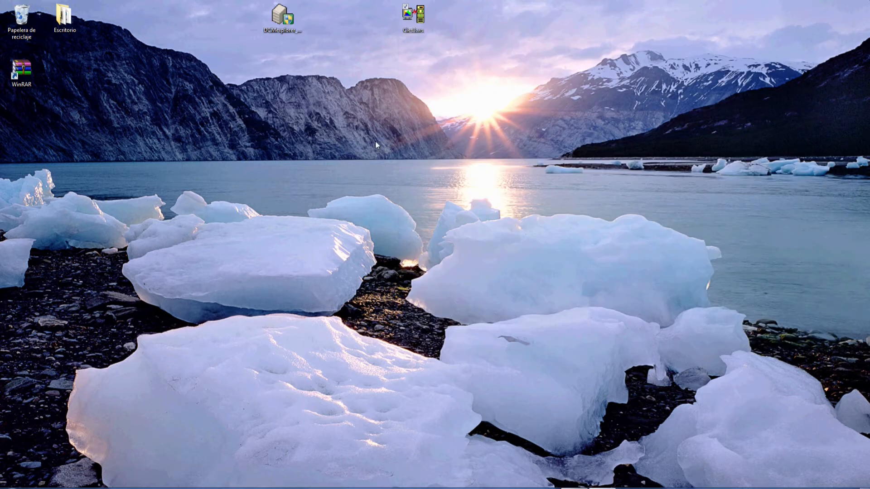
double_click(279, 18)
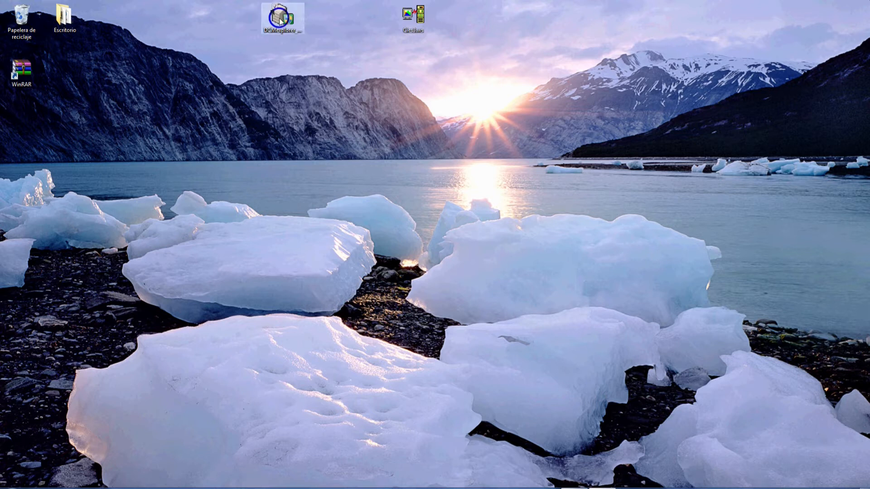
right_click(278, 15)
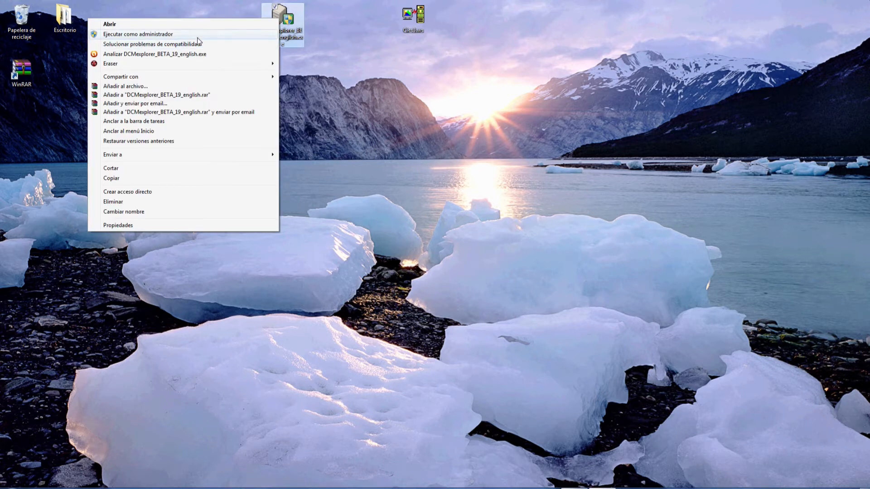
left_click(197, 36)
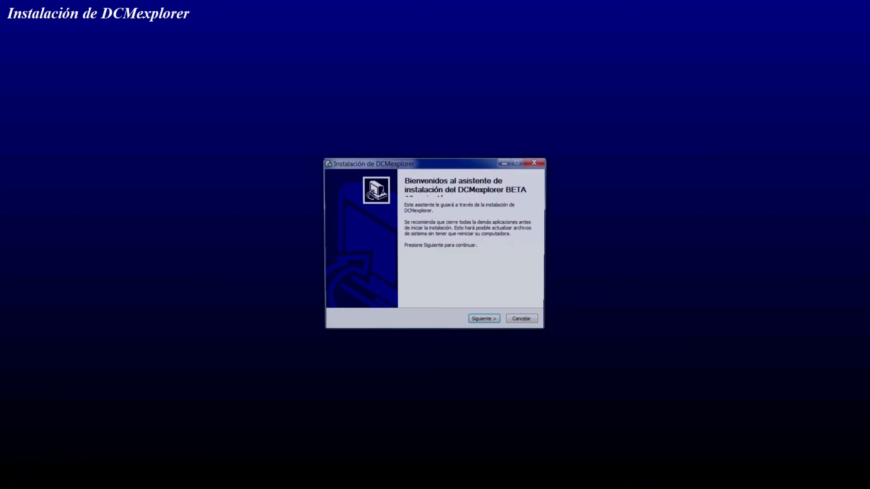
Install the Rational 8.0, SQL Model and TEST to DEV components into the default folder.
left_click(486, 322)
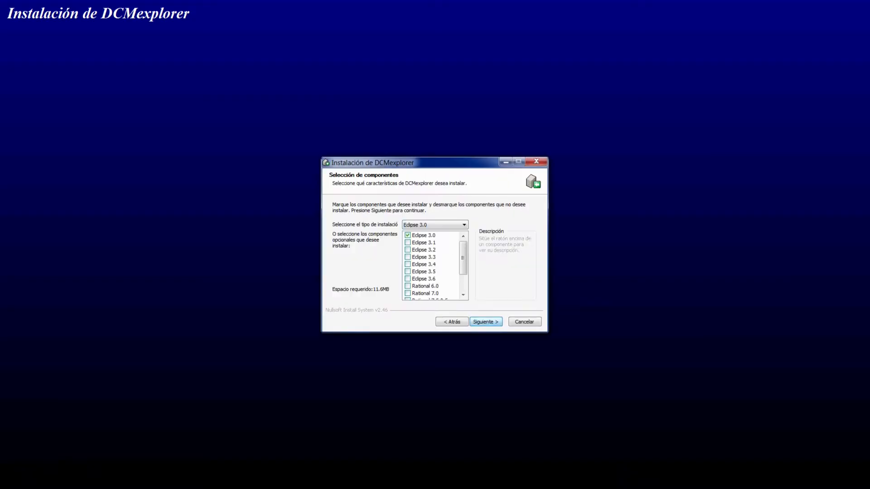
left_click_drag(463, 257, 463, 274)
left_click(407, 279)
left_click(407, 286)
left_click(408, 293)
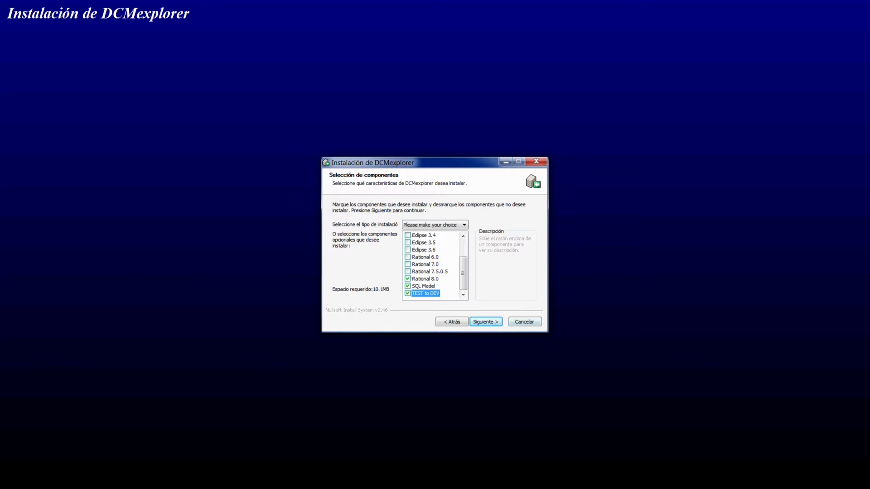
left_click(486, 321)
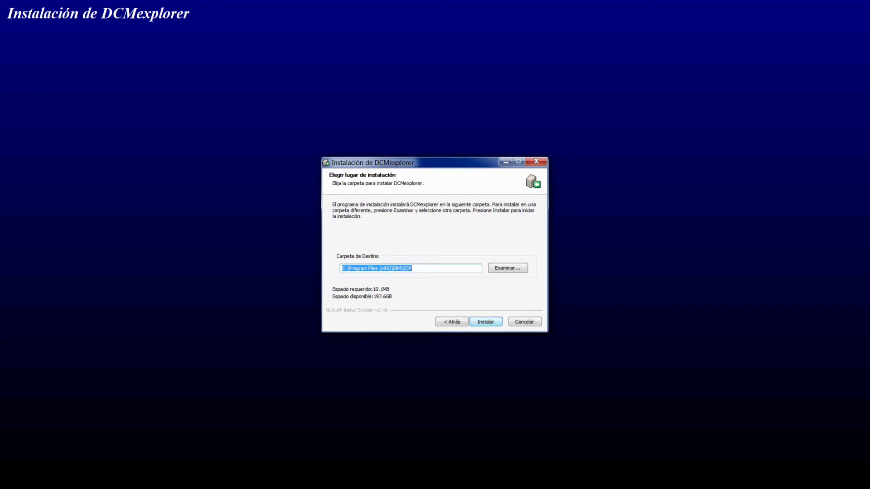
left_click(486, 322)
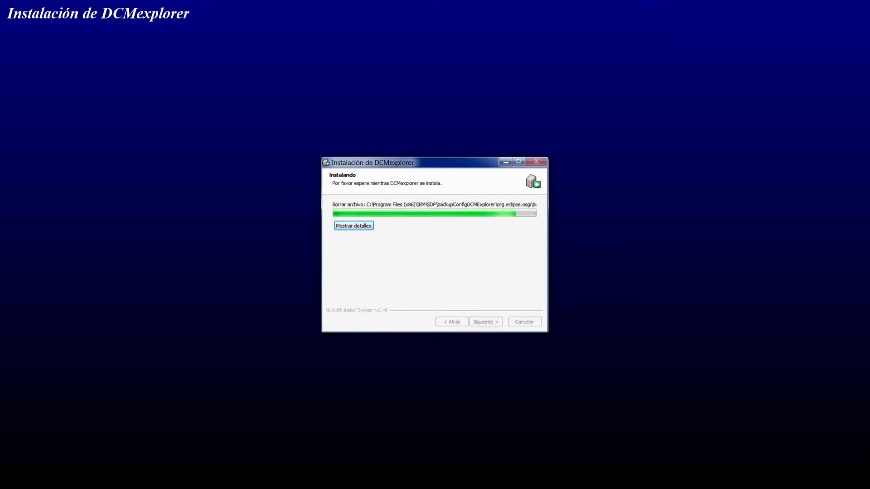
left_click(486, 322)
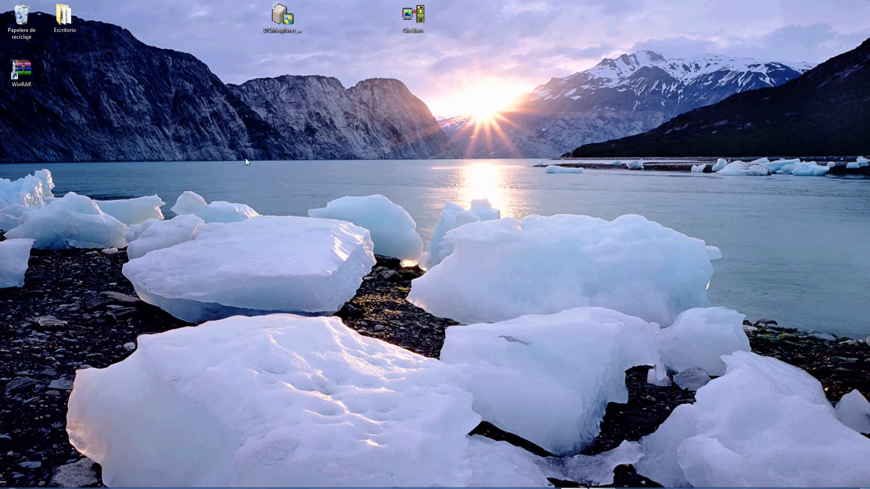
Launch RDP with the workspace path changed to C:\New Workspace.
mouse_move(350, 487)
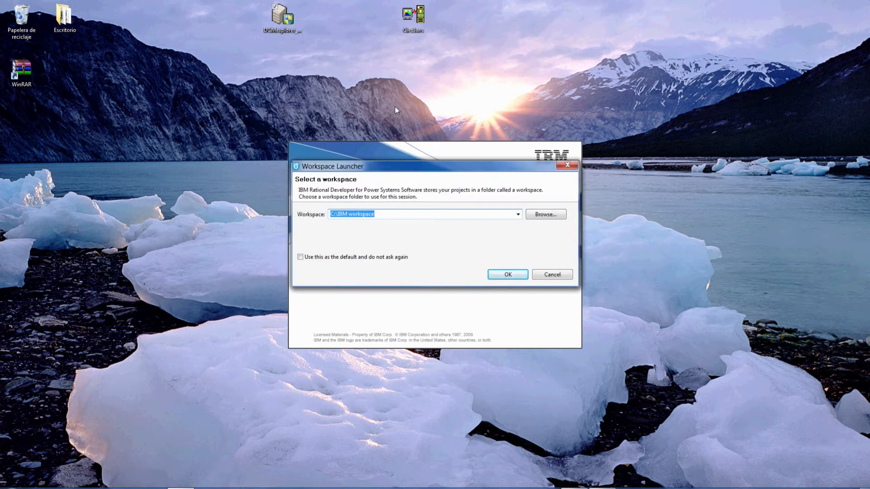
key("End")
key("BackSpace")
key("BackSpace")
key("BackSpace")
key("BackSpace")
key("BackSpace")
key("BackSpace")
key("BackSpace")
key("BackSpace")
key("BackSpace")
key("BackSpace")
key("BackSpace")
key("BackSpace")
key("BackSpace")
type("New Workspace")
key("Return")
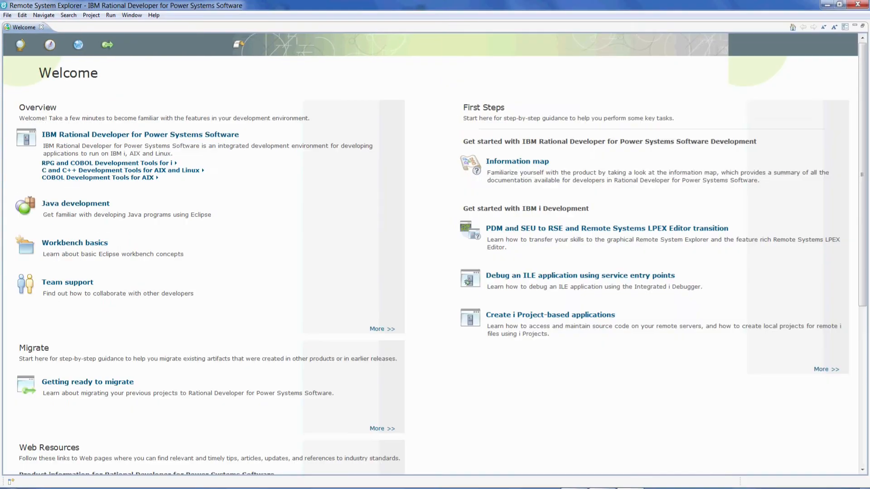
Close Welcome, open the DCM Explorer perspective and look through its Navigator and Package Explorer views.
left_click(239, 42)
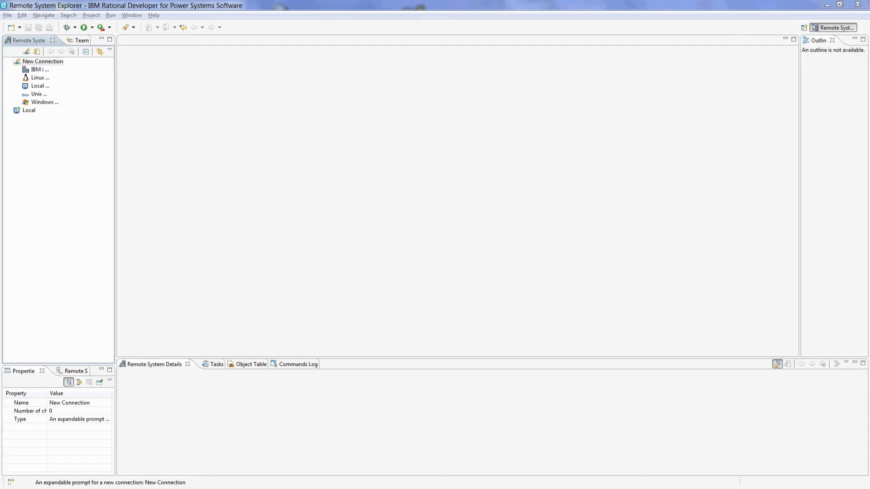
left_click(804, 27)
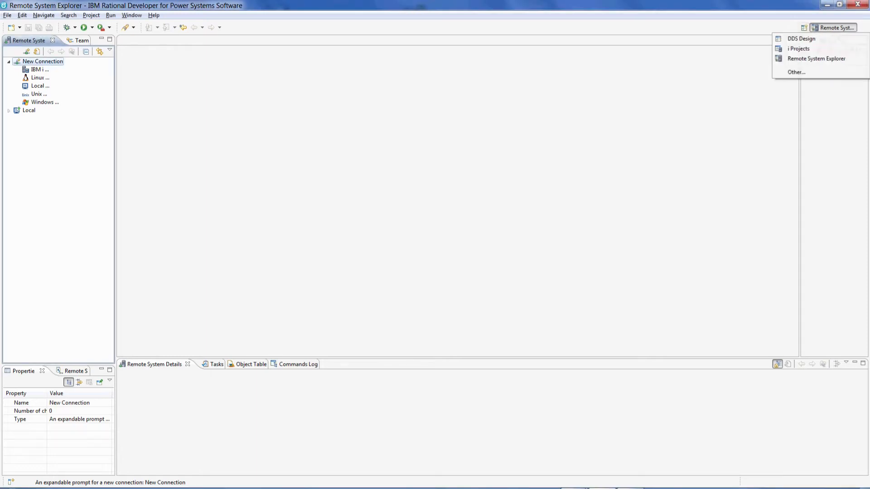
left_click(796, 72)
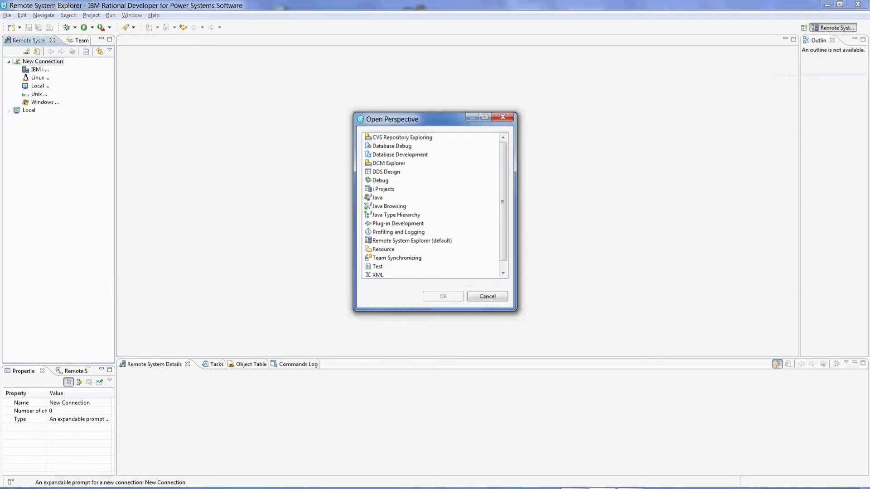
left_click(399, 163)
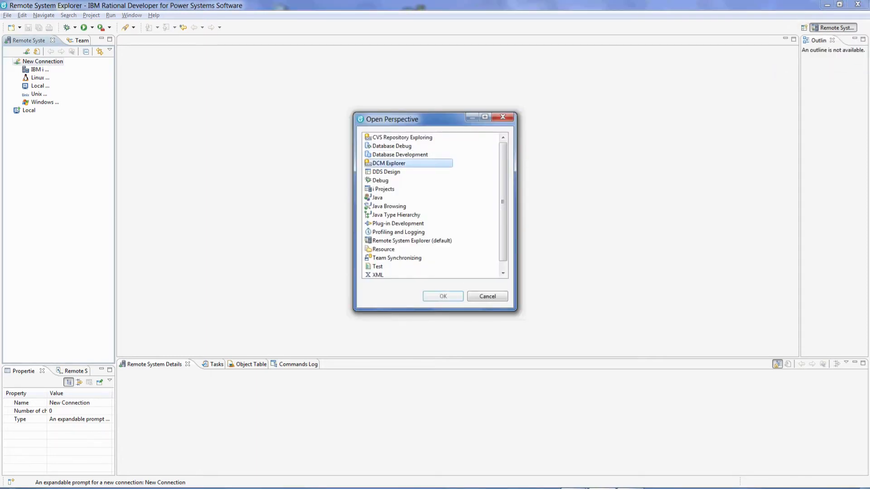
left_click(443, 297)
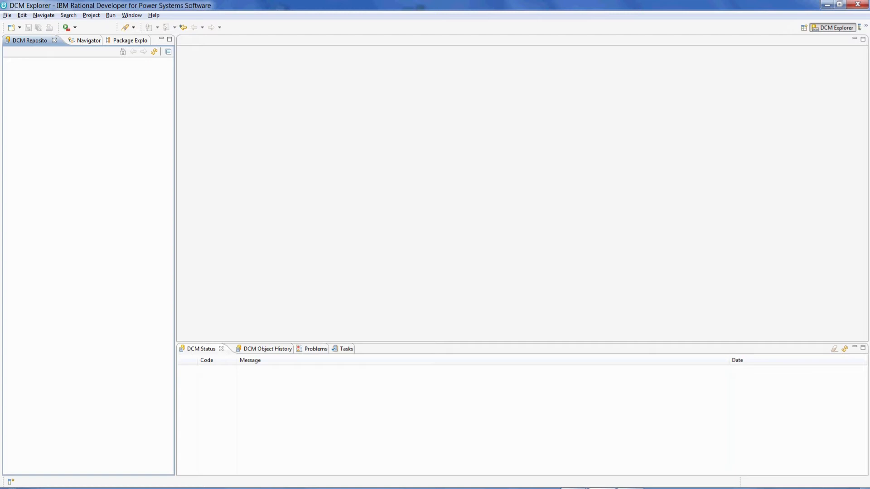
left_click(90, 40)
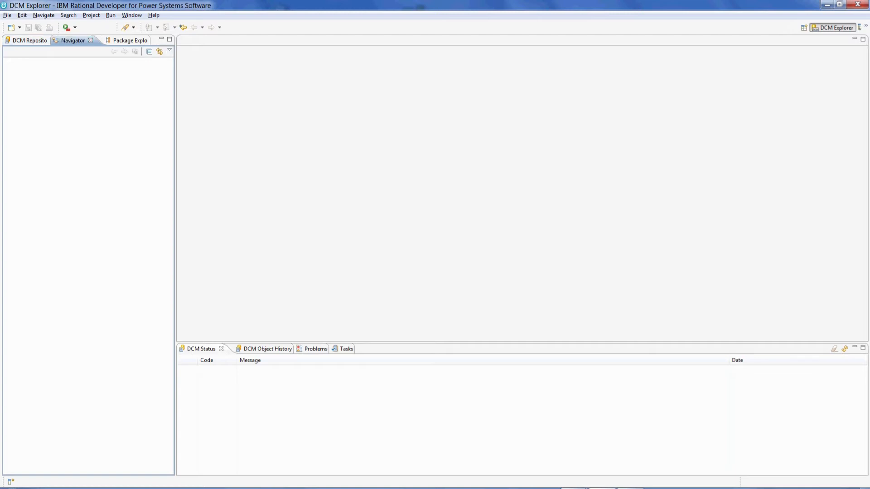
left_click(129, 40)
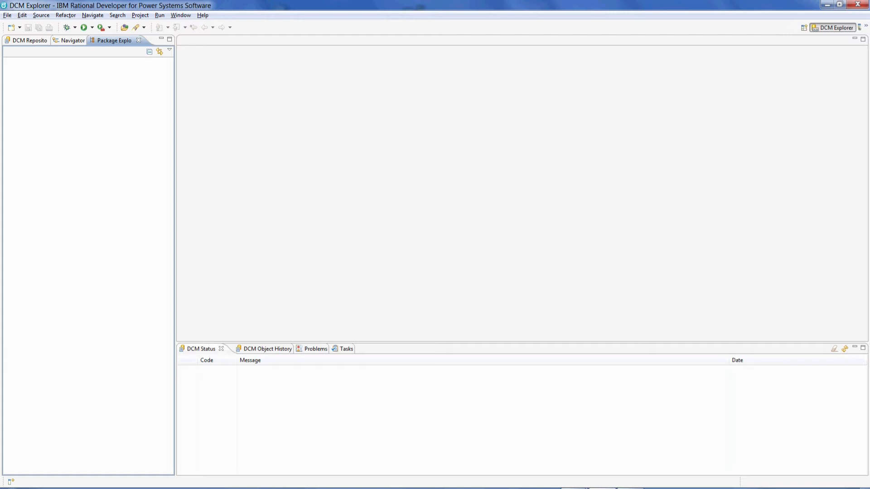
left_click(29, 40)
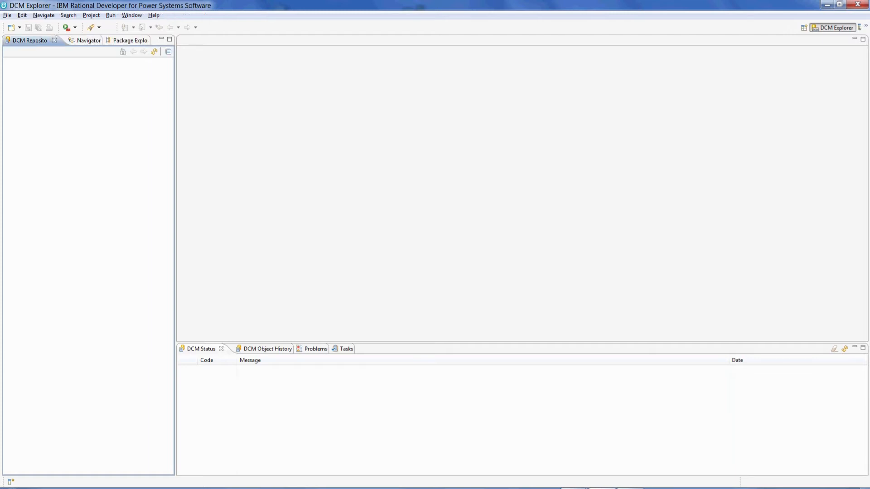
Create DCM repository DCMie for server CIES3, filling in the default user name.
right_click(36, 78)
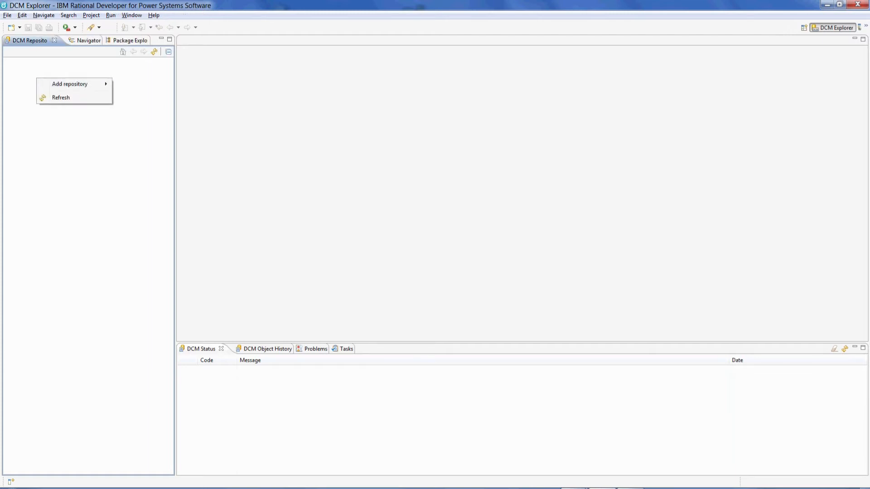
mouse_move(70, 84)
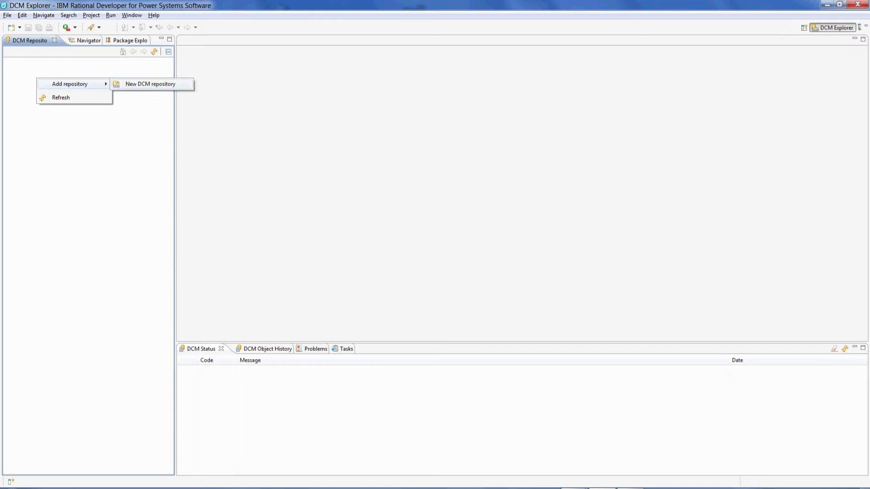
left_click(150, 84)
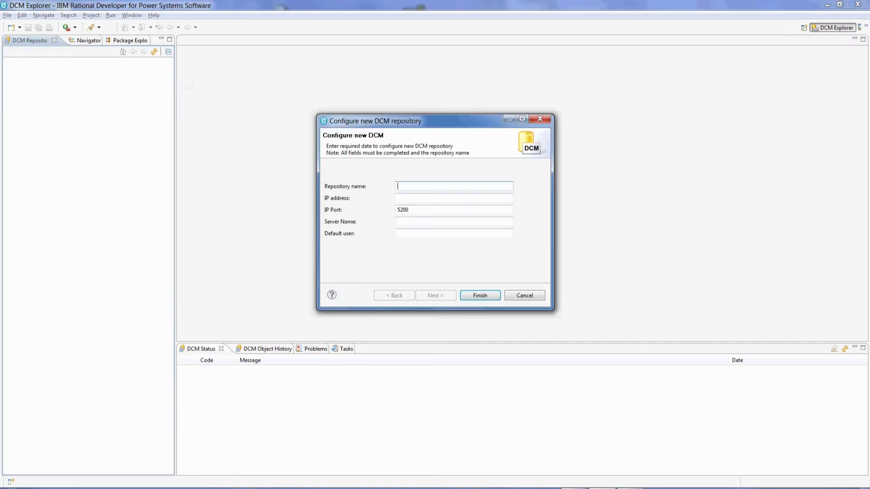
type("DCMieCIE")
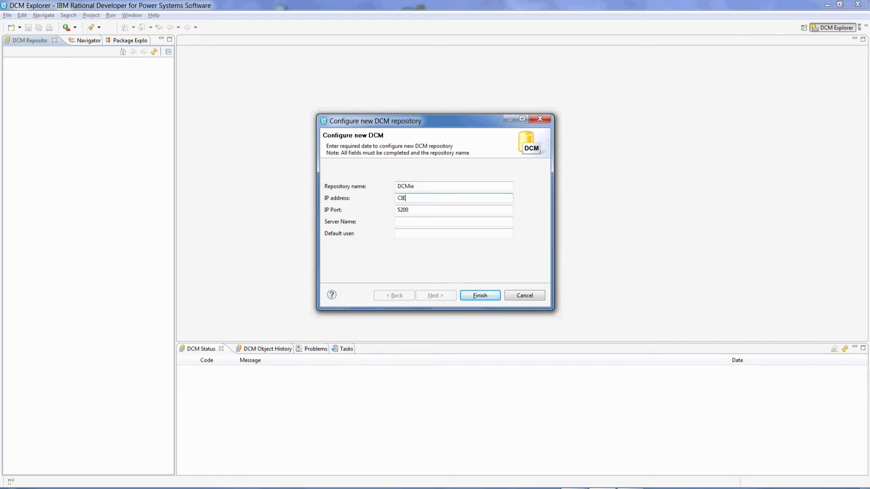
type("S3")
key("Tab")
key("Tab")
type("CIES3")
key("Tab")
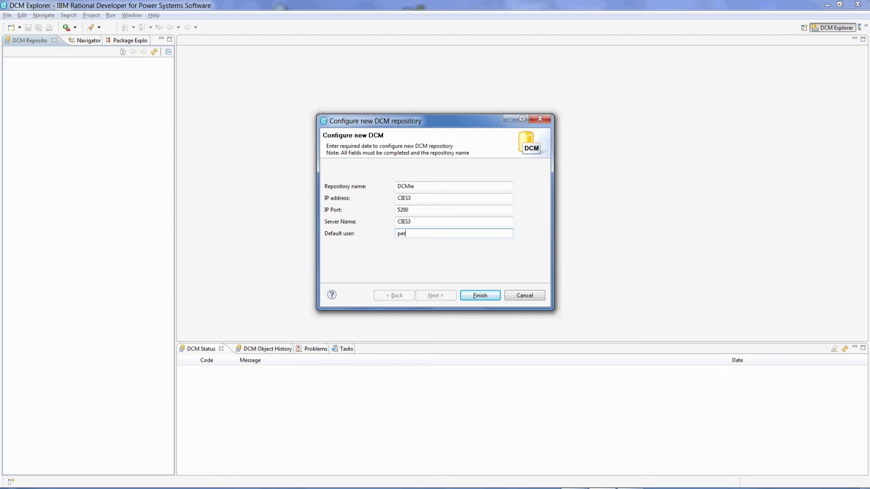
key("Return")
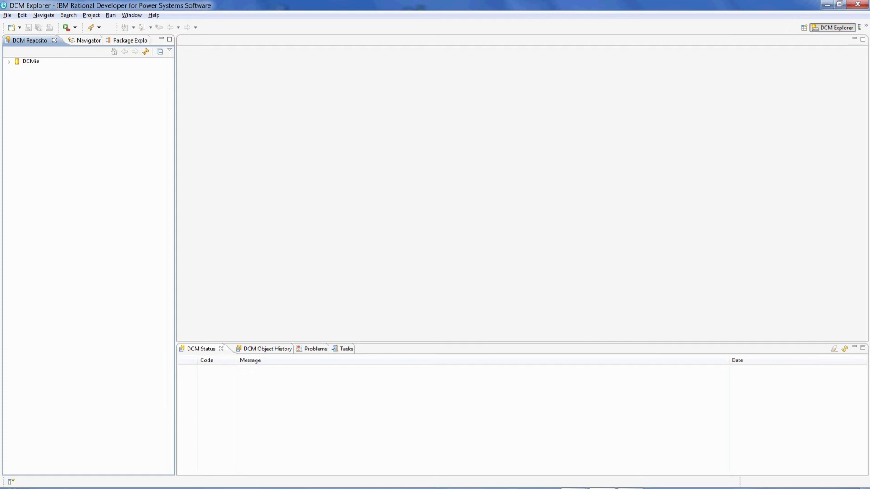
Expand DCMie's Objects and My requirements, signing in to CIES3 with the account password.
left_click(9, 61)
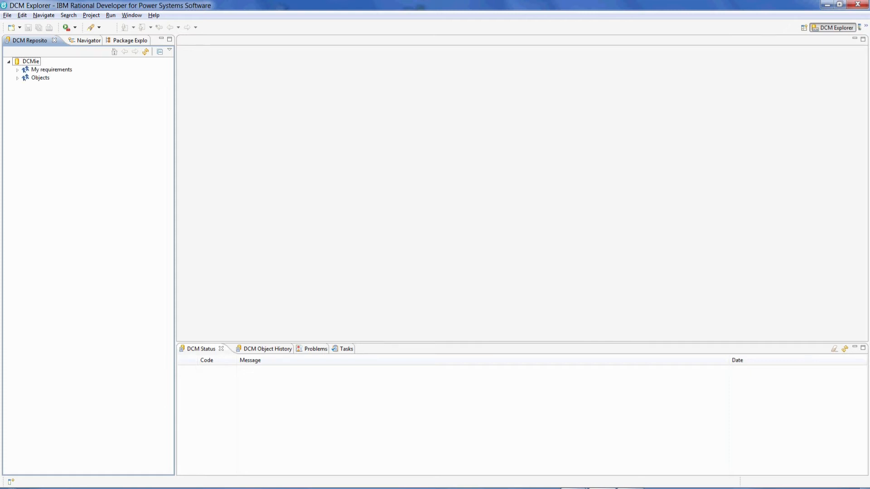
left_click(30, 62)
left_click(17, 78)
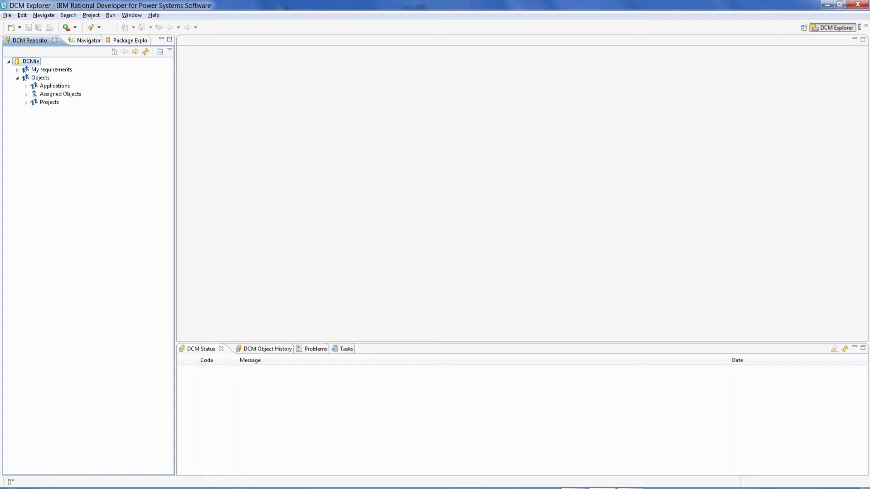
left_click(17, 70)
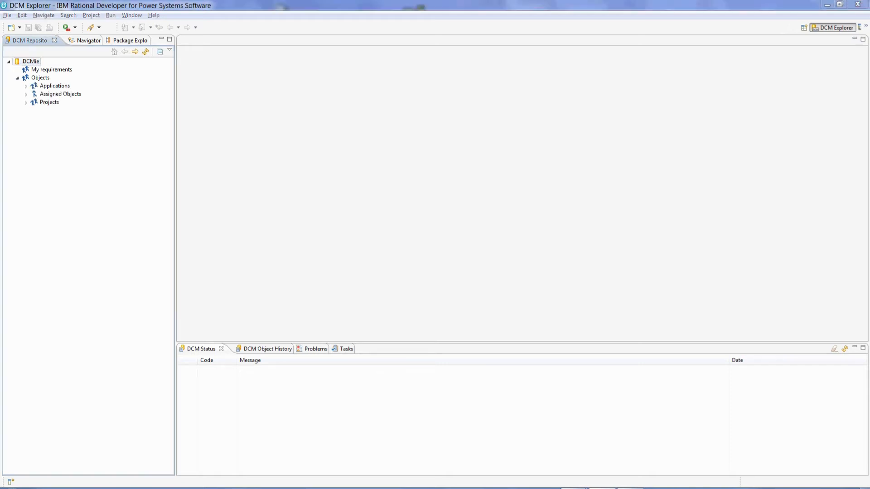
key("Tab")
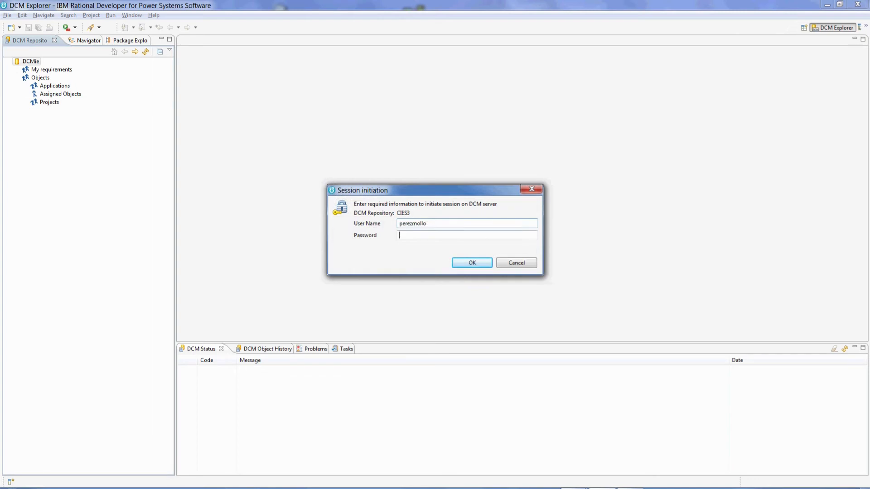
type("********")
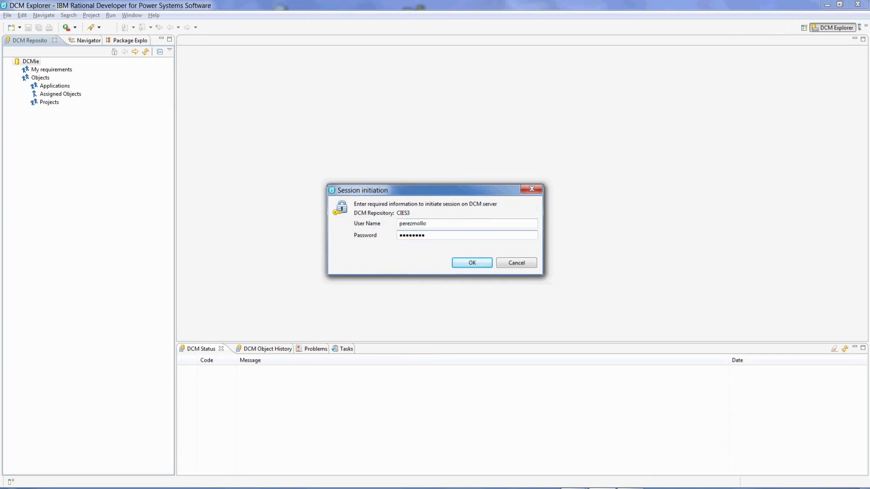
key("Return")
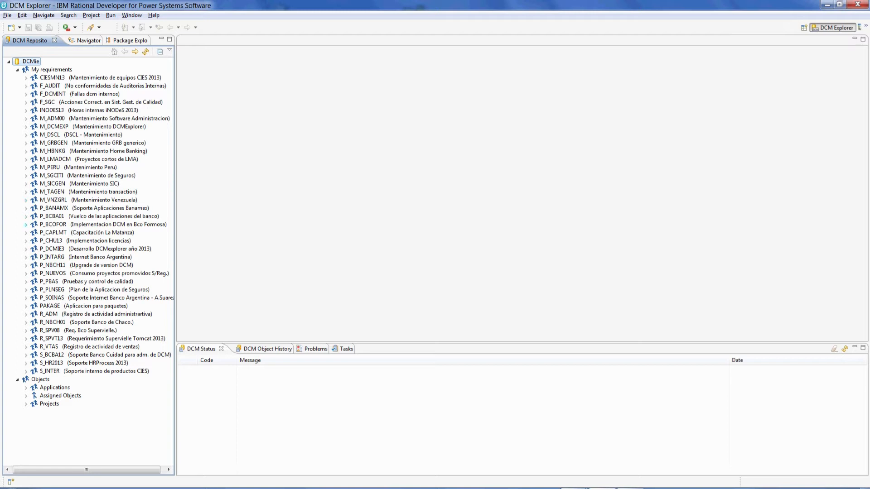
Expand P_CHU13's OS object ZGSSLV1C.PGM to show its references, parameters and versions.
left_click(25, 241)
left_click(34, 249)
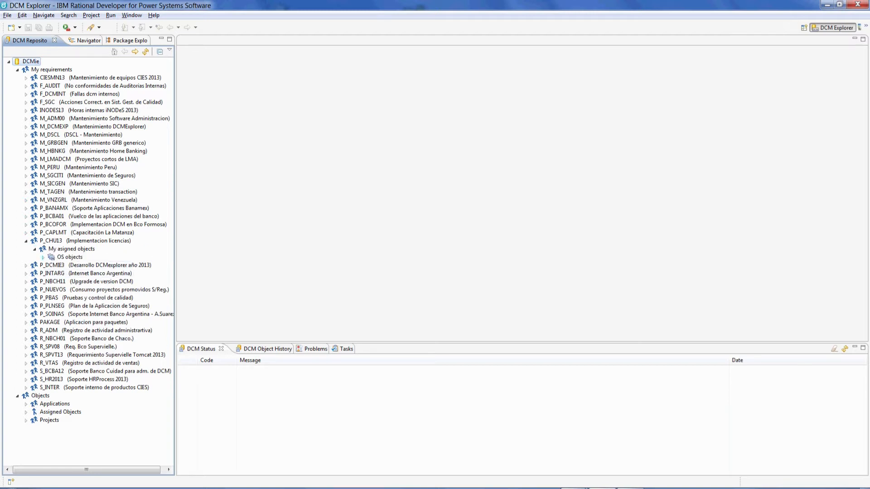
left_click(43, 256)
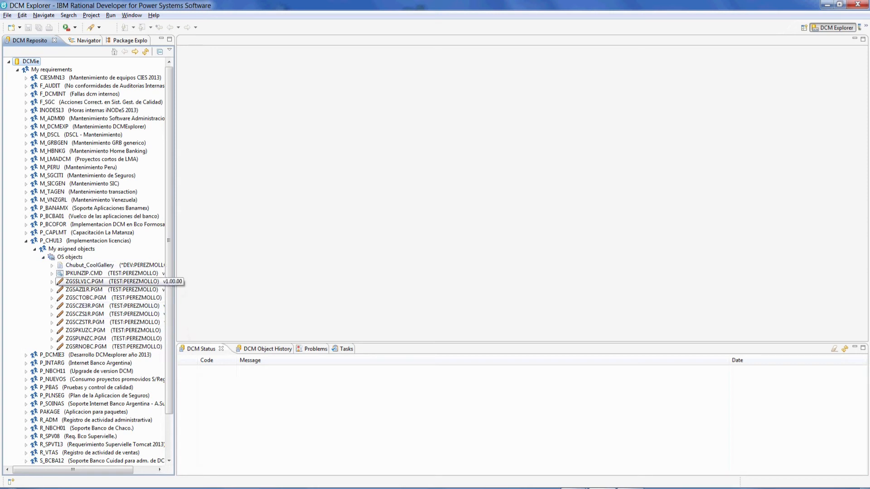
left_click(52, 281)
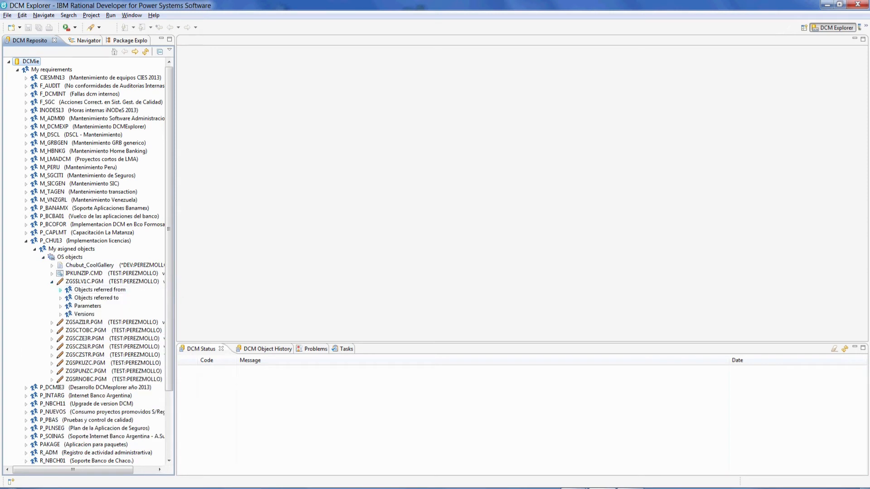
left_click(60, 289)
left_click(61, 306)
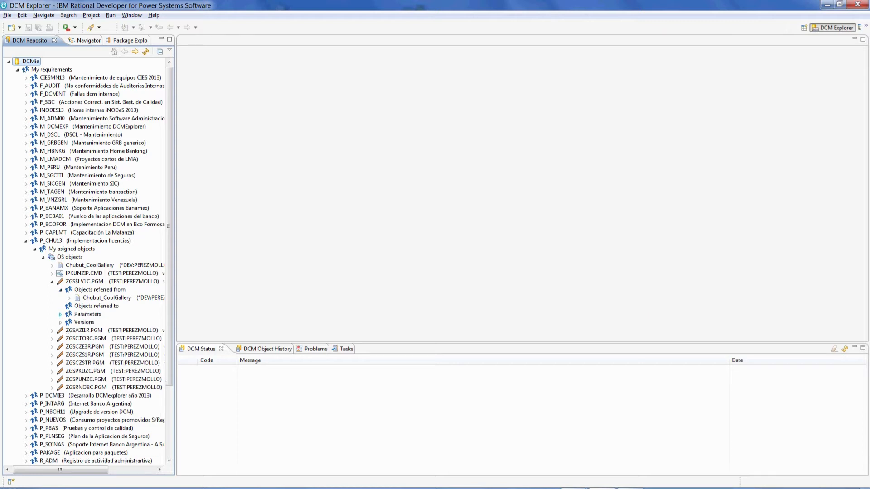
left_click(60, 314)
left_click(60, 330)
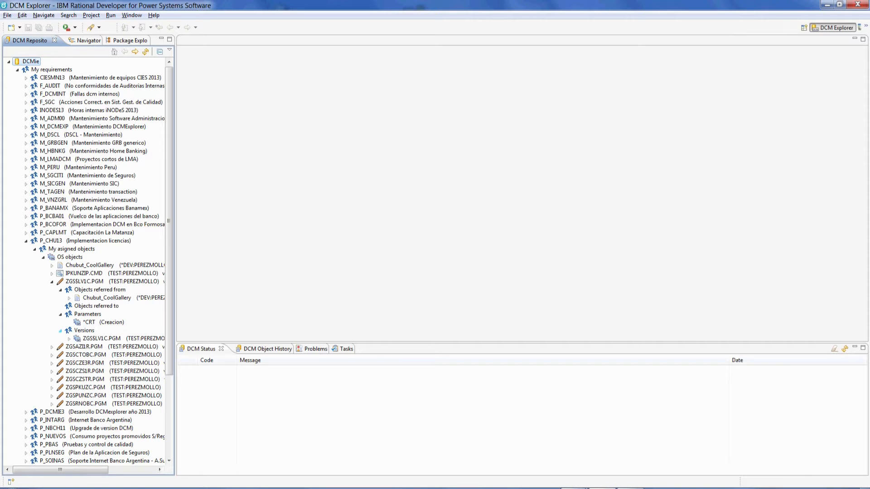
Collapse P_CHU13's assigned objects, P_CHU13 itself and My requirements.
left_click(34, 249)
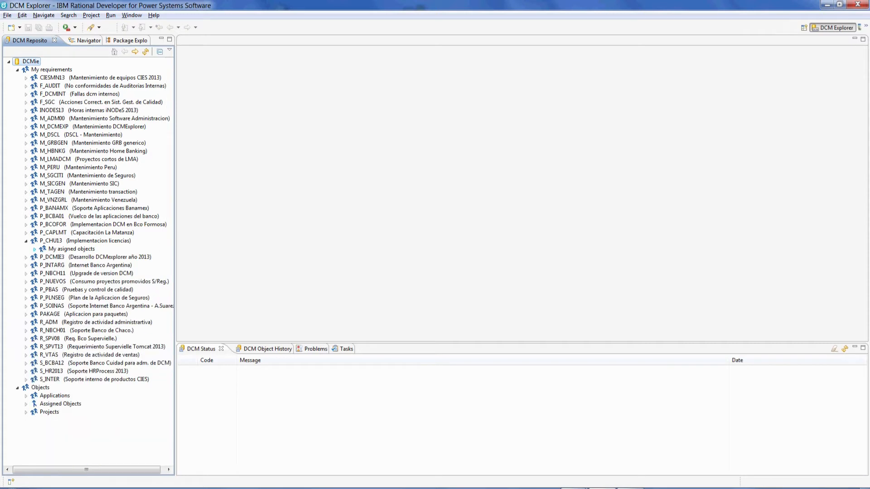
left_click(25, 241)
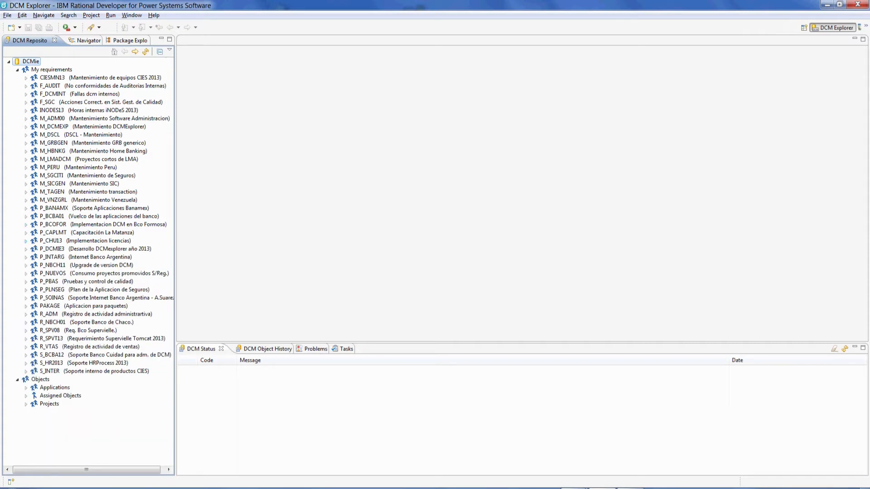
left_click(17, 70)
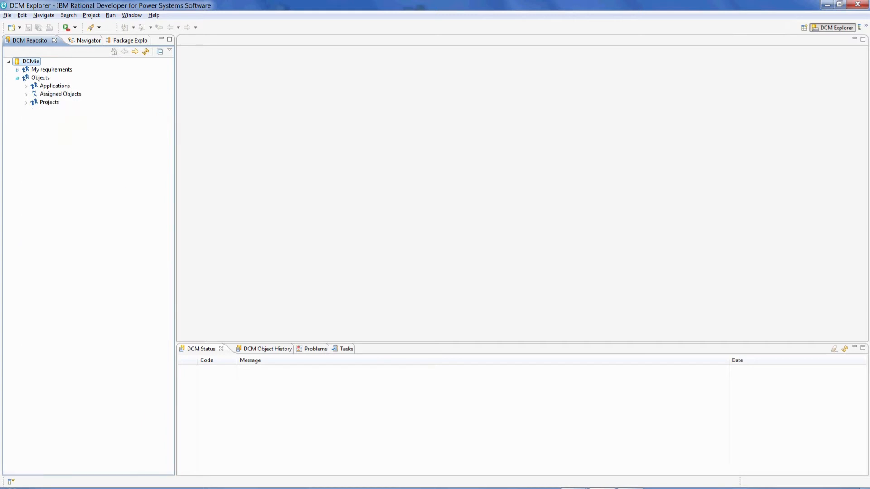
Expand Applications, scroll through DCMBPA's *ALL objects, then collapse DCMBPA.
left_click(26, 86)
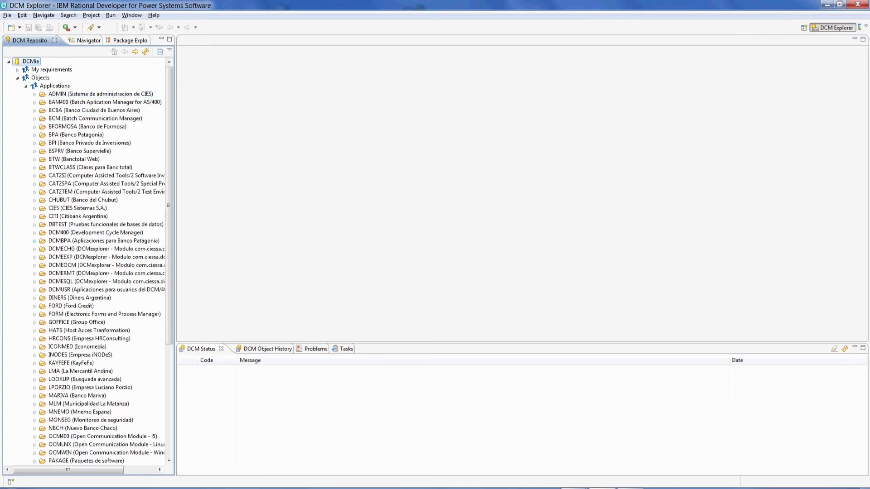
left_click(35, 240)
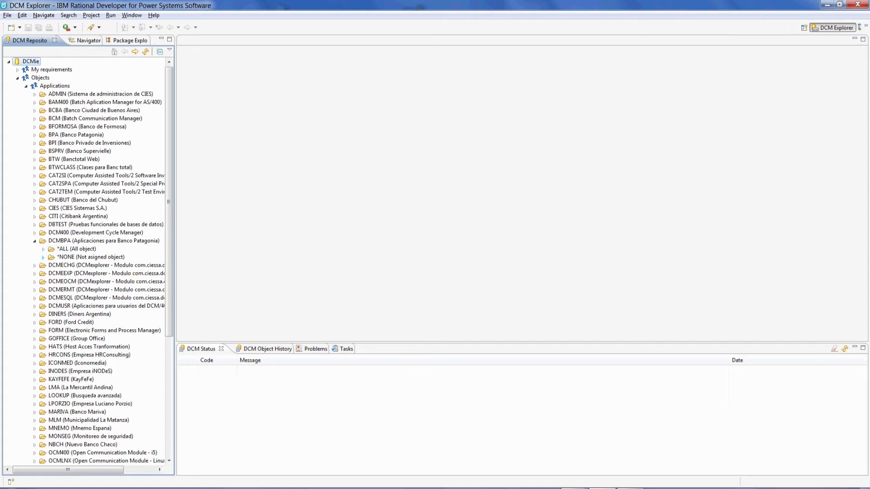
left_click(43, 249)
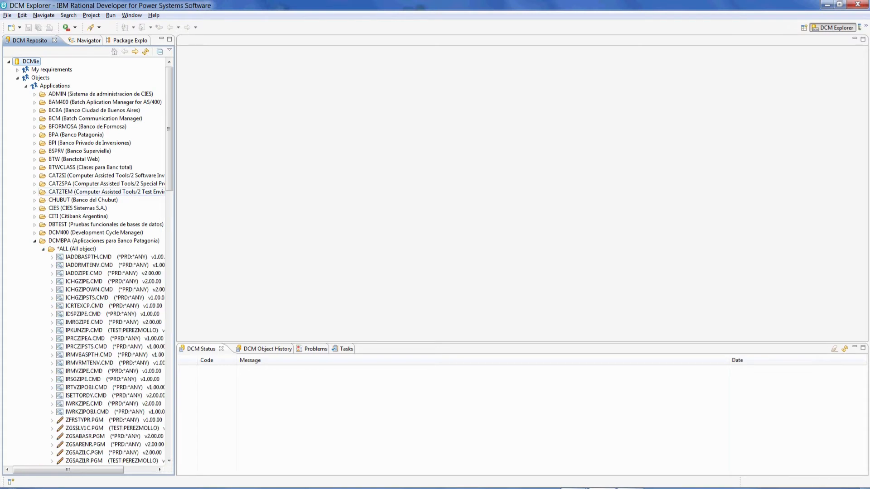
scroll(90, 192, "down", 4)
scroll(104, 192, "down", 4)
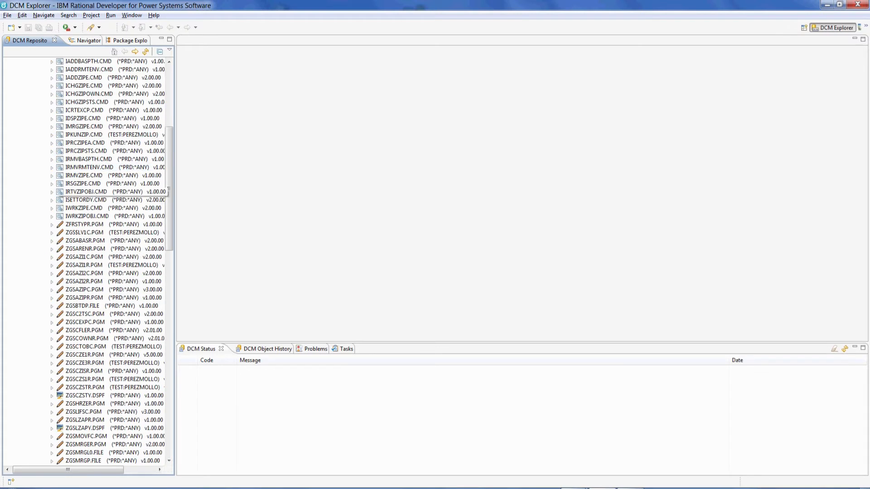
scroll(105, 192, "down", 4)
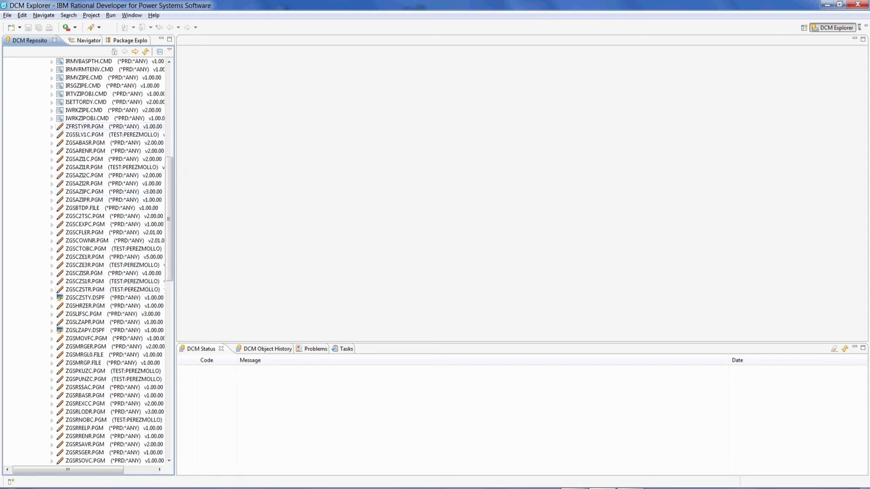
scroll(113, 208, "up", 7)
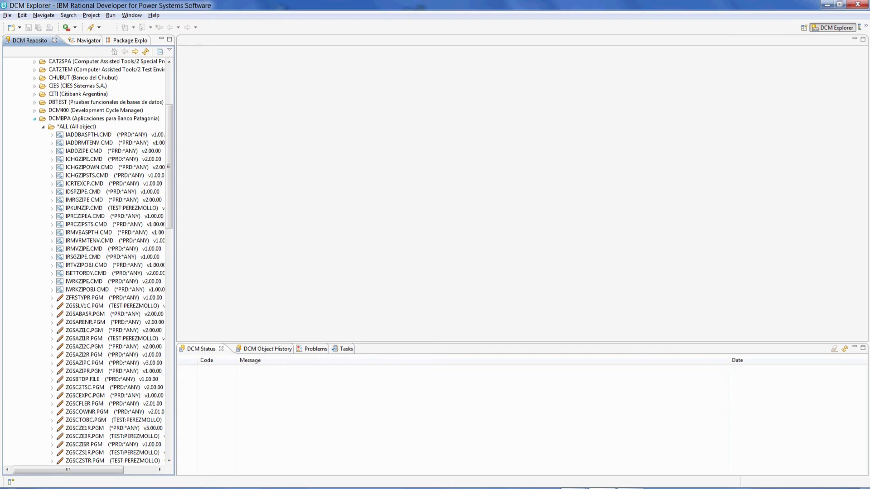
left_click(35, 119)
scroll(34, 118, "up", 5)
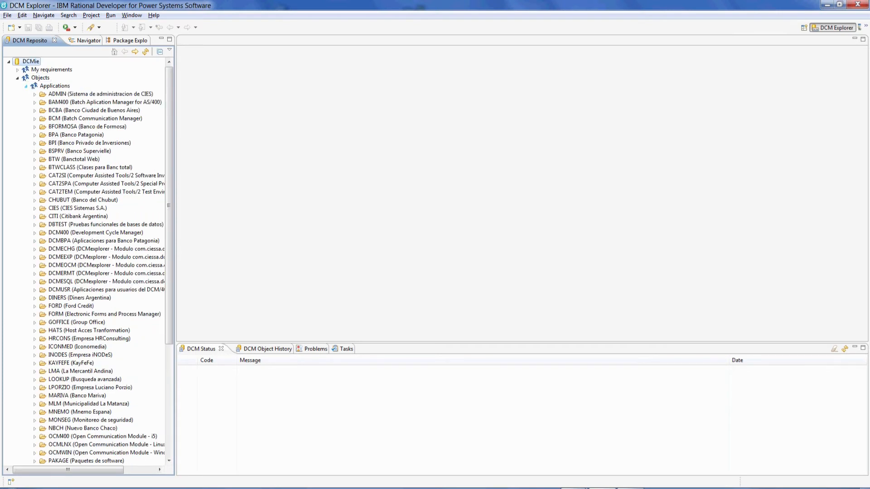
Expand Assigned Objects > OS objects > ZDCXSYSL.PGMILE's references and parameters, opening the *CRT (Creacion) parameter.
left_click(26, 85)
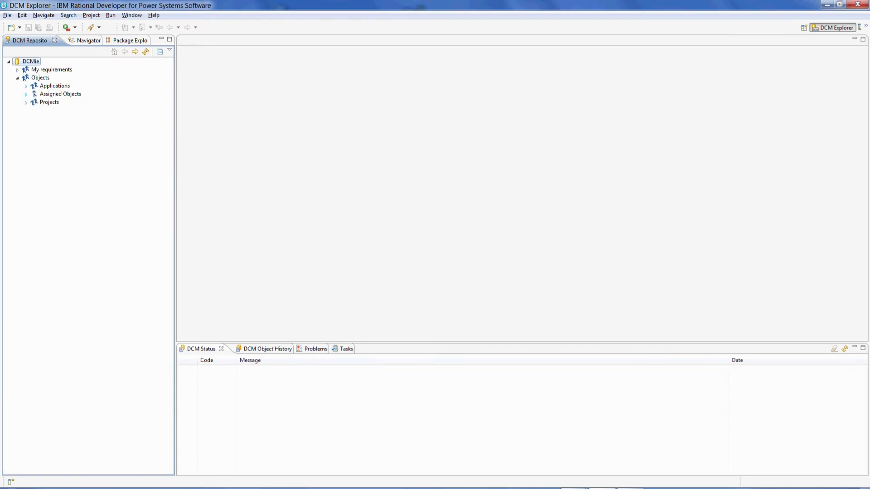
left_click(26, 94)
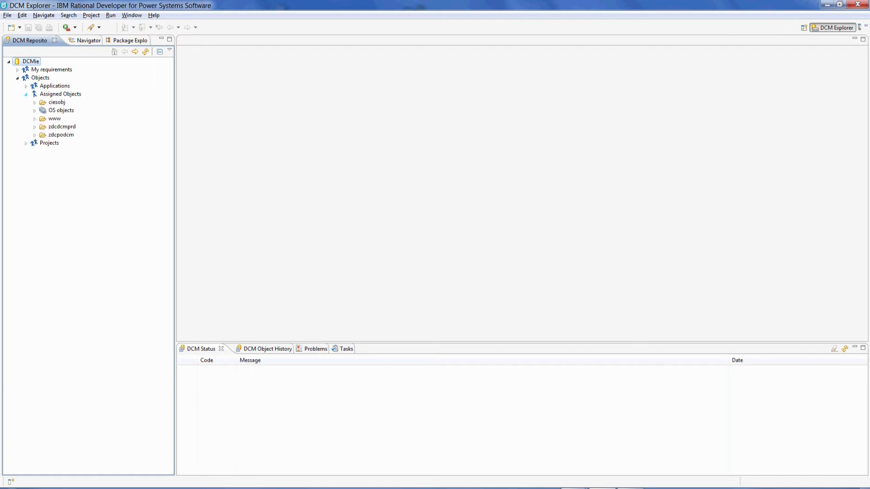
left_click(34, 110)
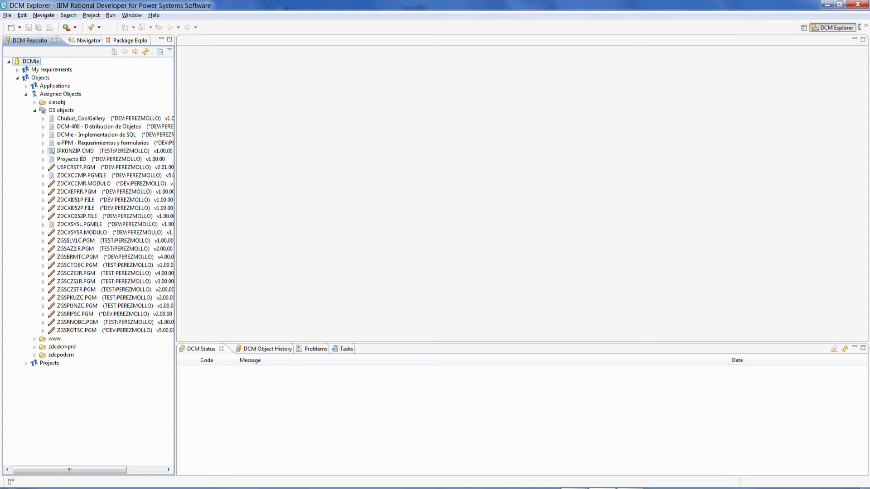
left_click(43, 224)
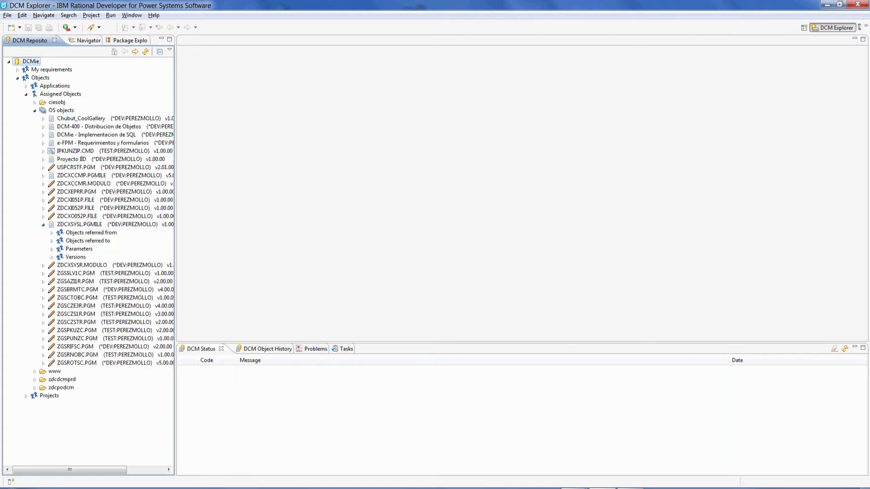
left_click(52, 233)
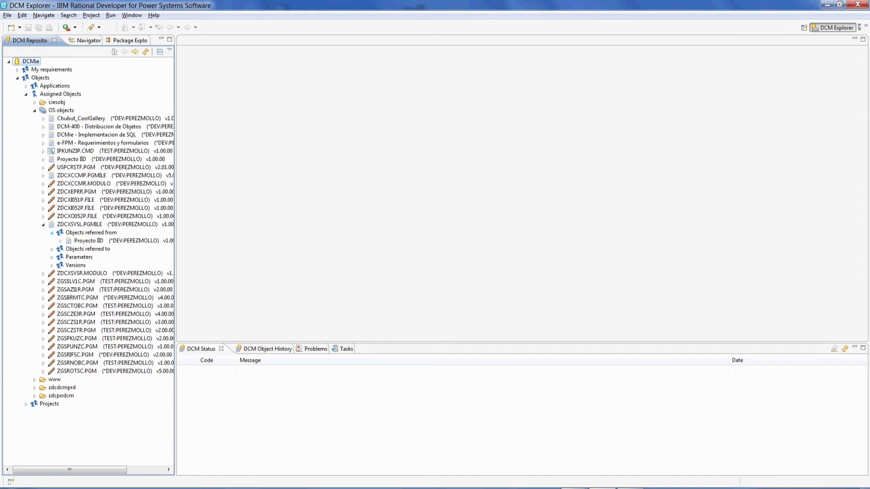
left_click(51, 249)
left_click(51, 257)
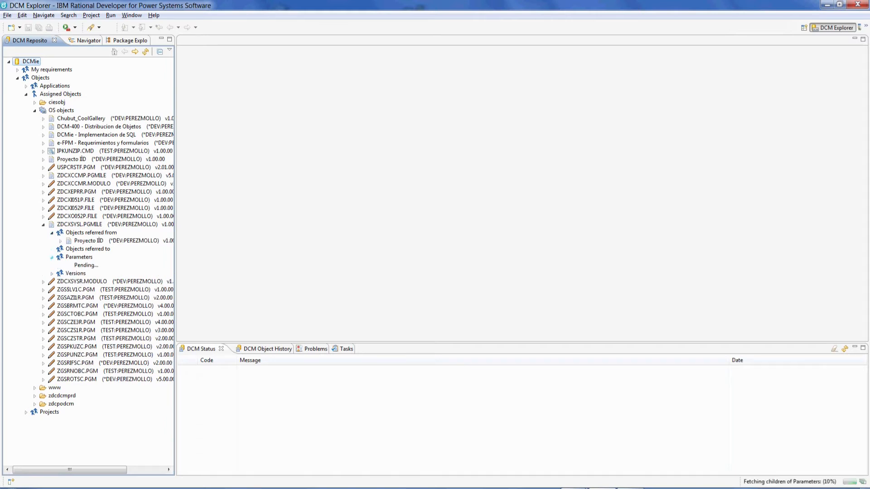
double_click(95, 265)
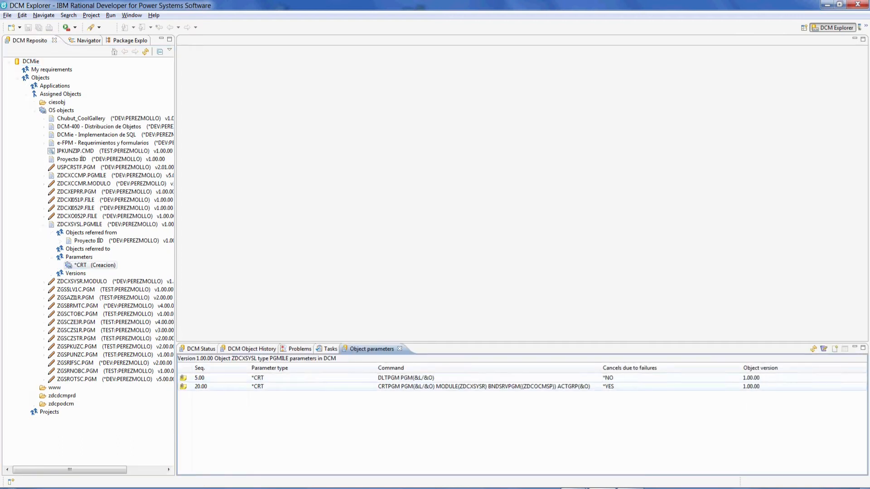
View the 20.00 CRTPGM and 5.00 DLTPGM creation parameters, close the dialog, and collapse ZDCXSYSL.PGMILE.
left_click(408, 386)
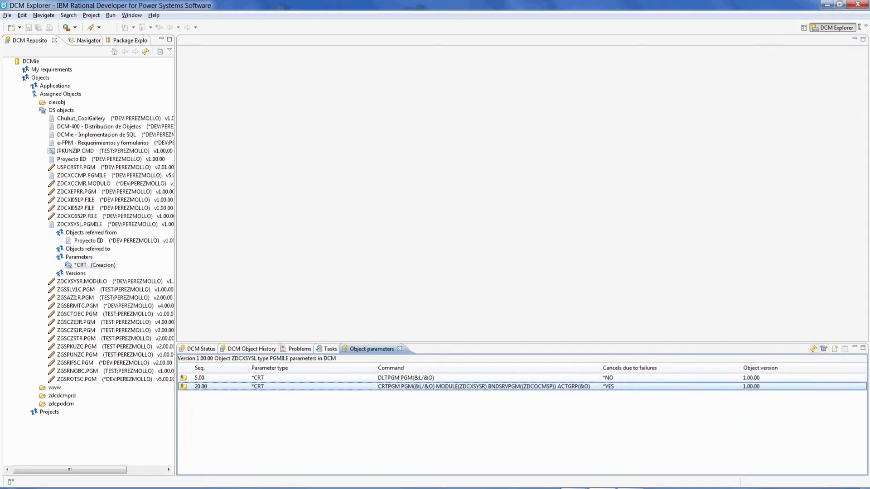
double_click(408, 386)
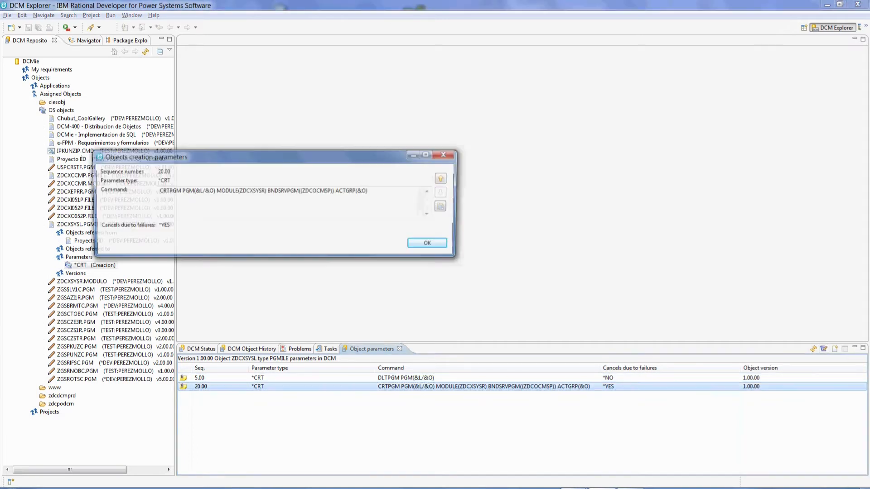
left_click(444, 178)
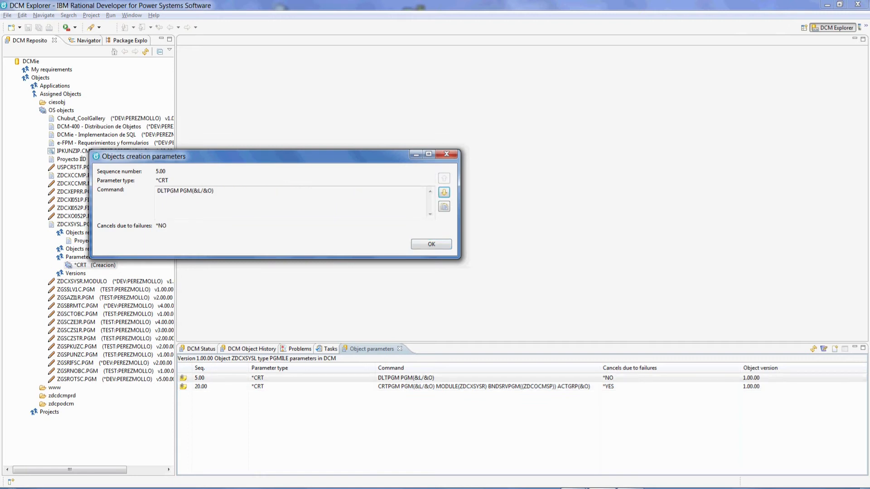
left_click(446, 154)
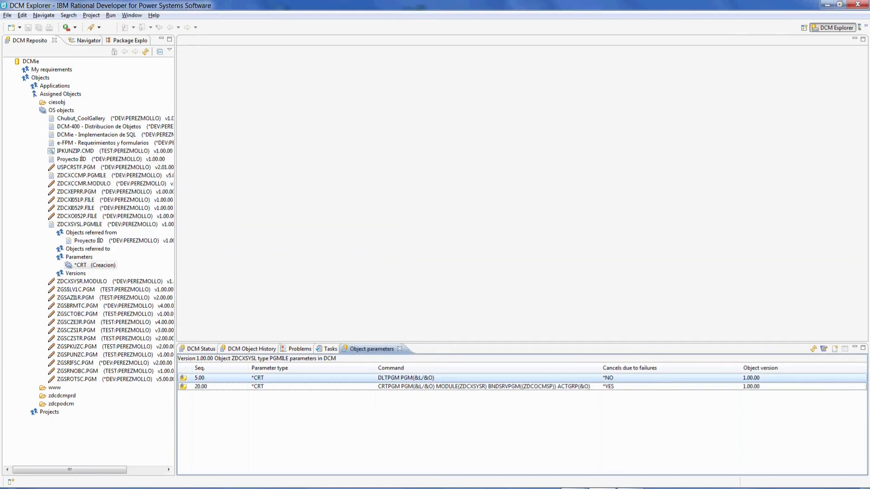
left_click(52, 273)
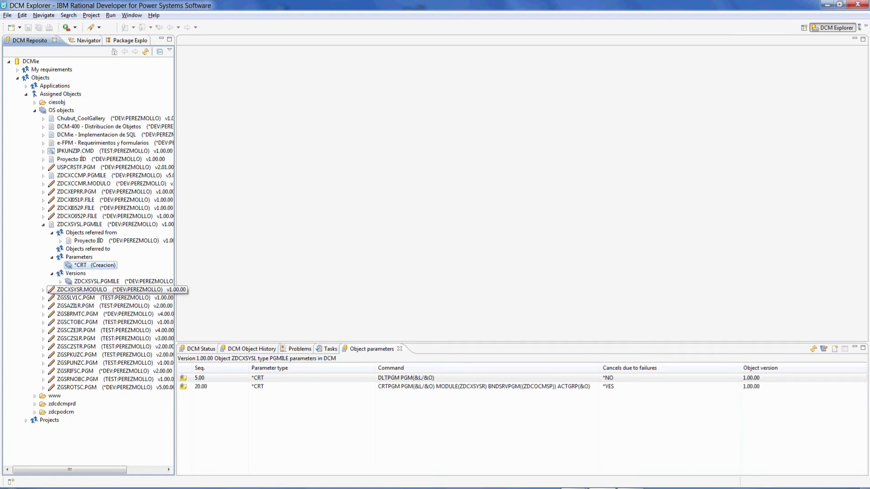
left_click(43, 224)
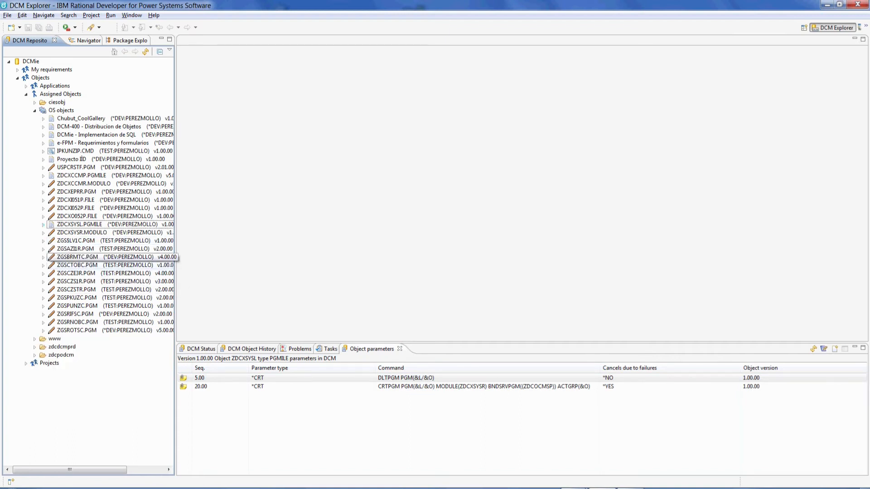
Collapse OS objects and Assigned Objects, and expand the Projects list.
left_click(35, 110)
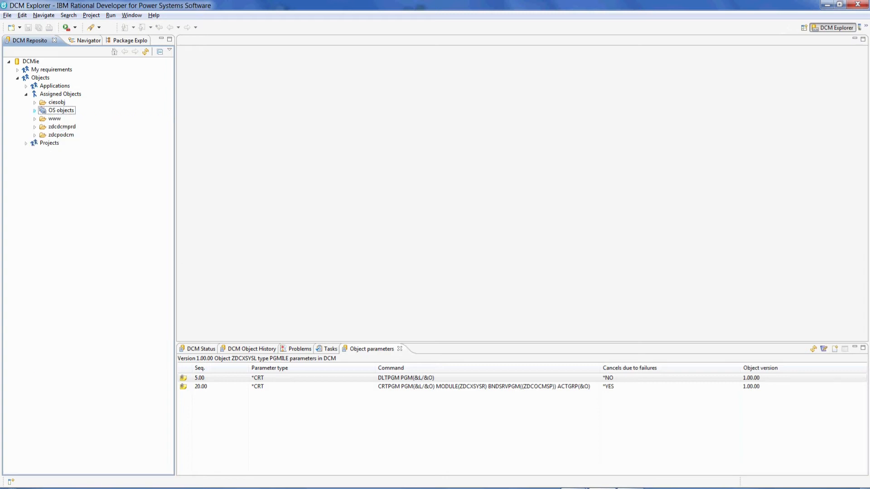
left_click(26, 94)
left_click(25, 102)
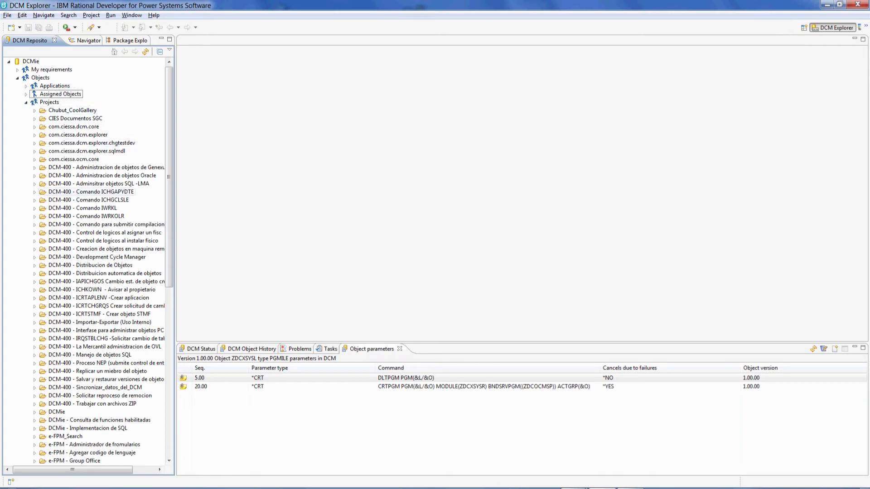
scroll(100, 216, "down", 4)
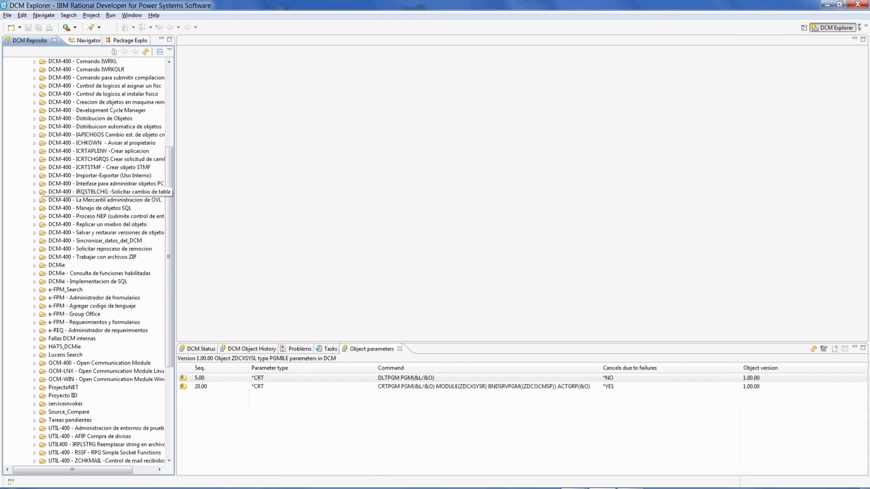
scroll(99, 216, "down", 4)
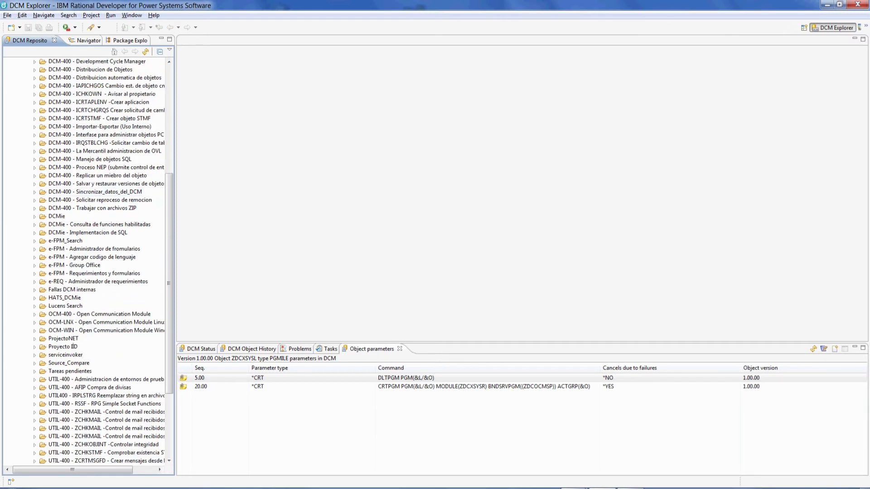
Expand Source_Compare through www/ciessvr/tomcat/webapps/SrcCompare and its css, images, META-INF, WEB-INF folders; widen the panel.
left_click(34, 363)
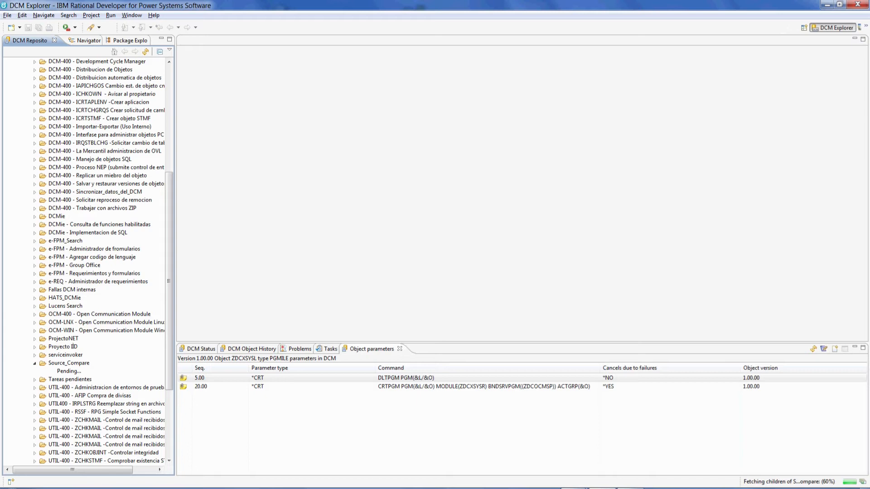
scroll(100, 216, "down", 4)
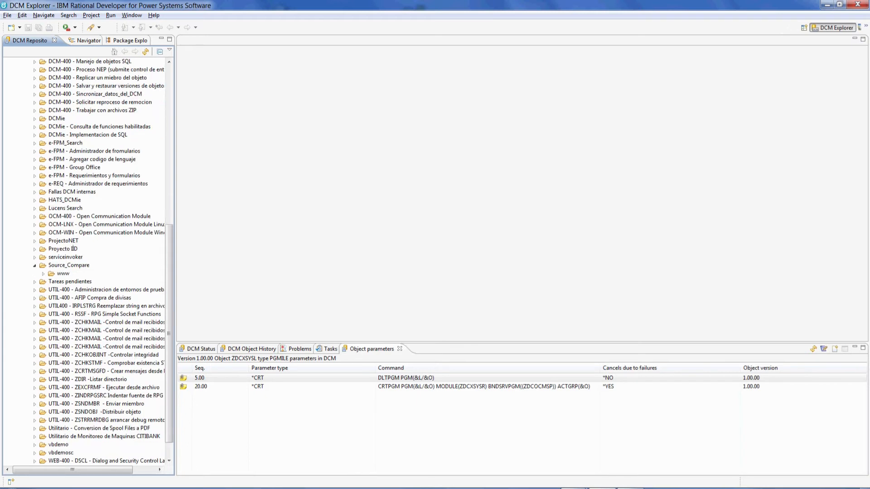
left_click(43, 274)
left_click(52, 282)
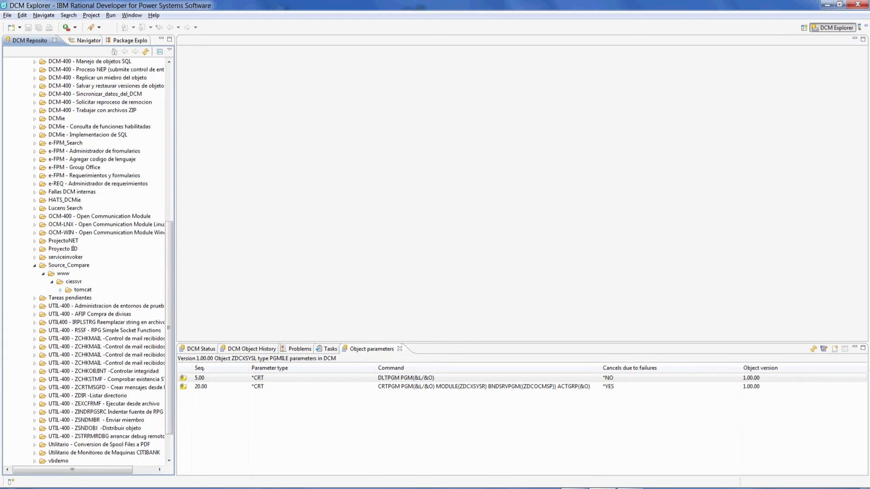
left_click(60, 290)
left_click(68, 298)
left_click(77, 307)
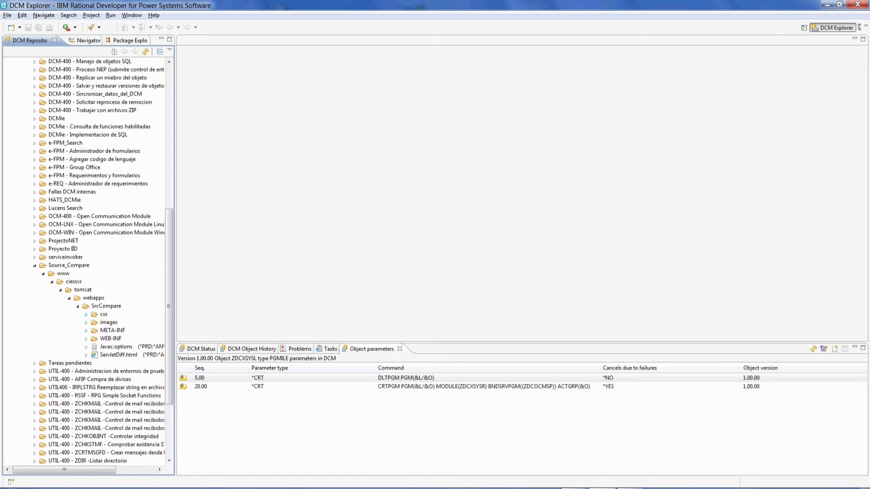
left_click(86, 314)
left_click(86, 330)
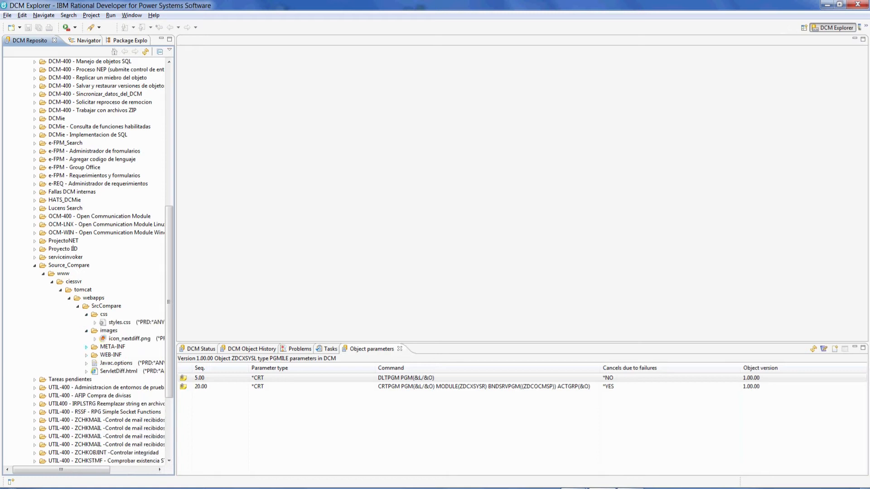
left_click(86, 347)
left_click(86, 364)
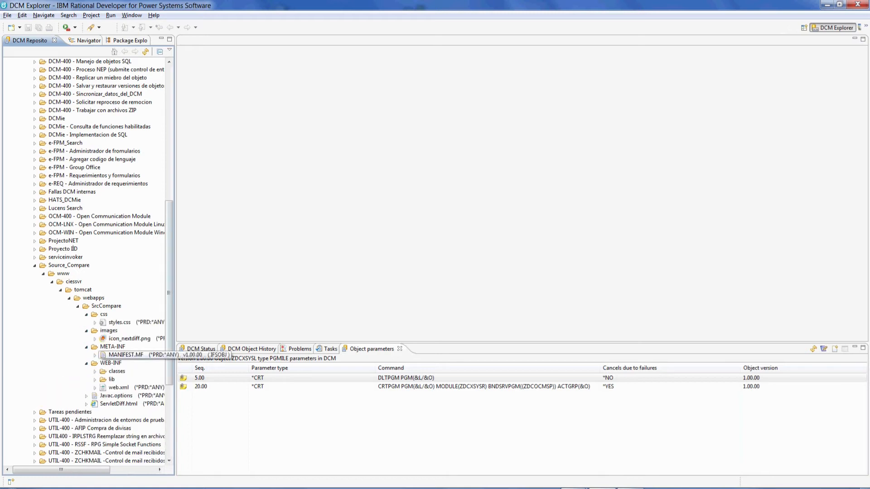
left_click_drag(175, 204, 284, 204)
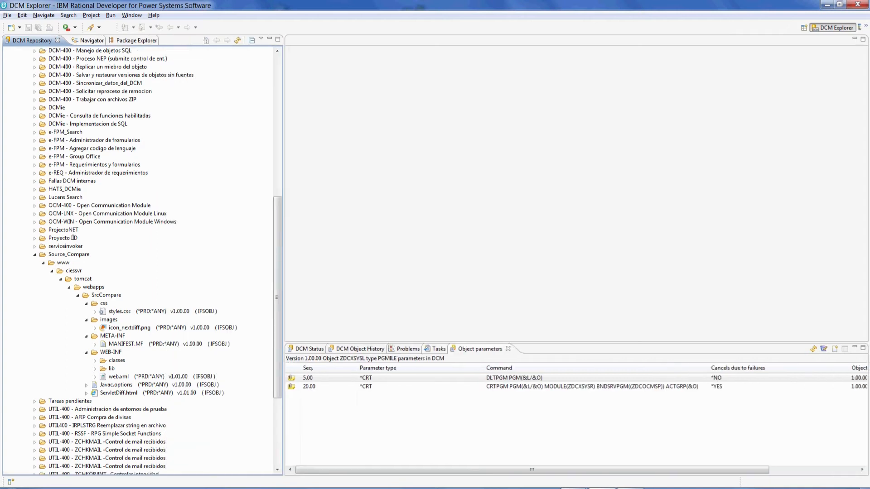
Drill into WEB-INF classes > com > ciessa > srcCompare > diff to list its classes.
left_click(95, 361)
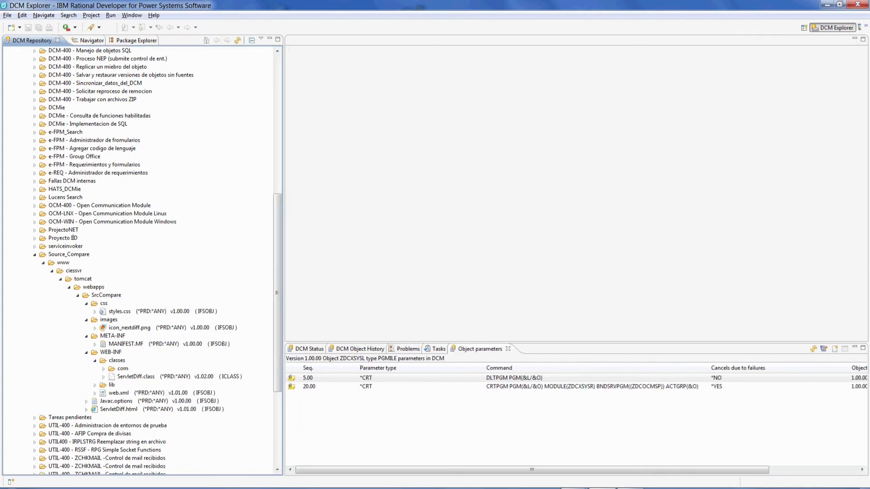
left_click(103, 368)
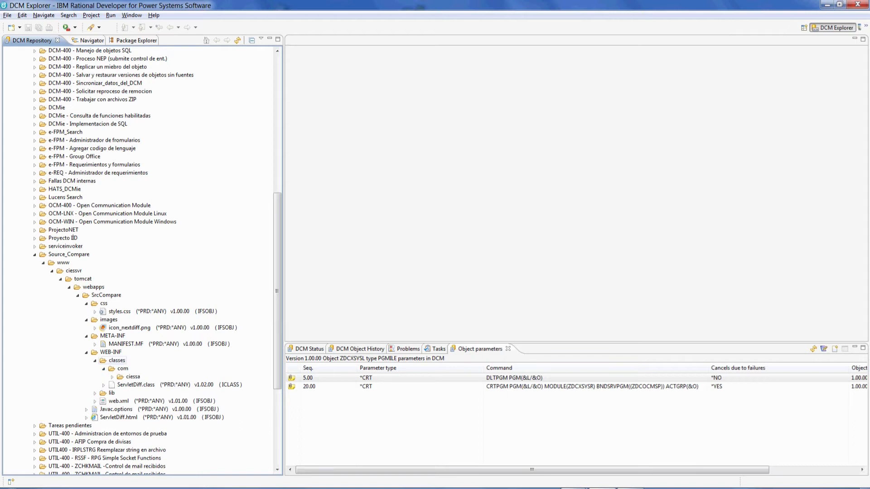
left_click(112, 377)
left_click(121, 385)
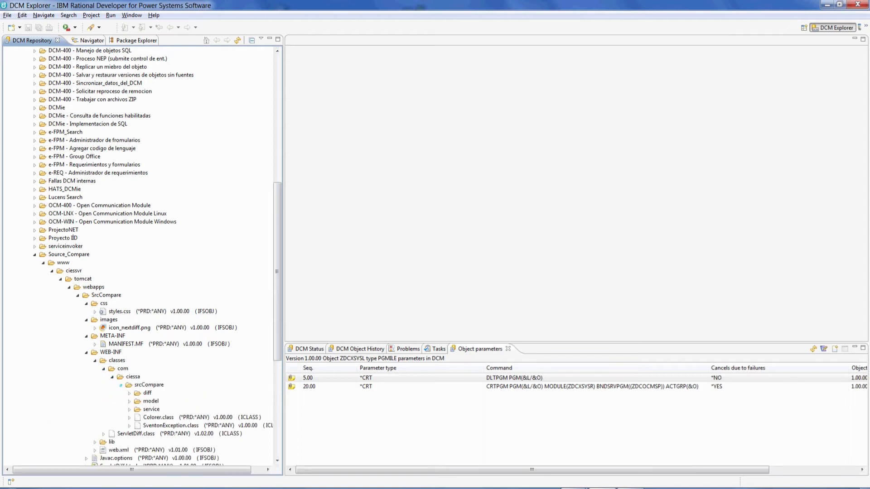
left_click(129, 393)
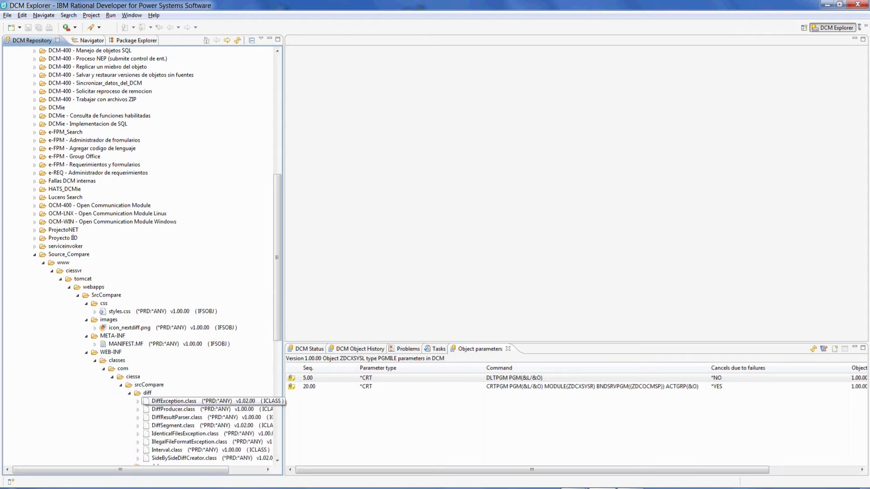
scroll(278, 257, "down", 5)
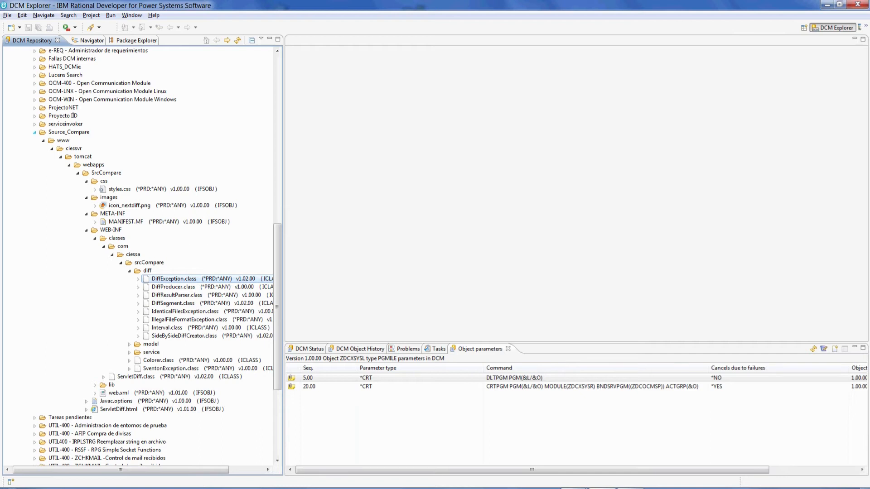
Collapse Source_Compare, show Chubut_CoolGallery's OS objects, then collapse the Objects branch.
left_click(34, 132)
scroll(75, 238, "up", 12)
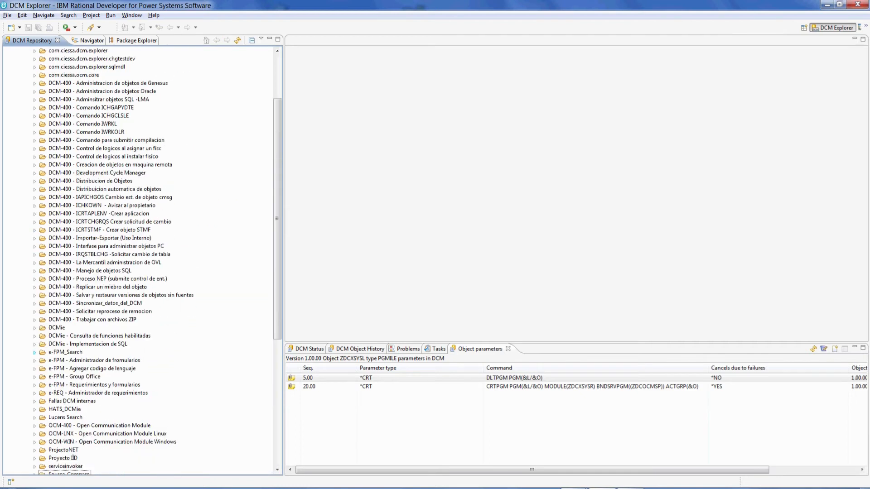
left_click(34, 99)
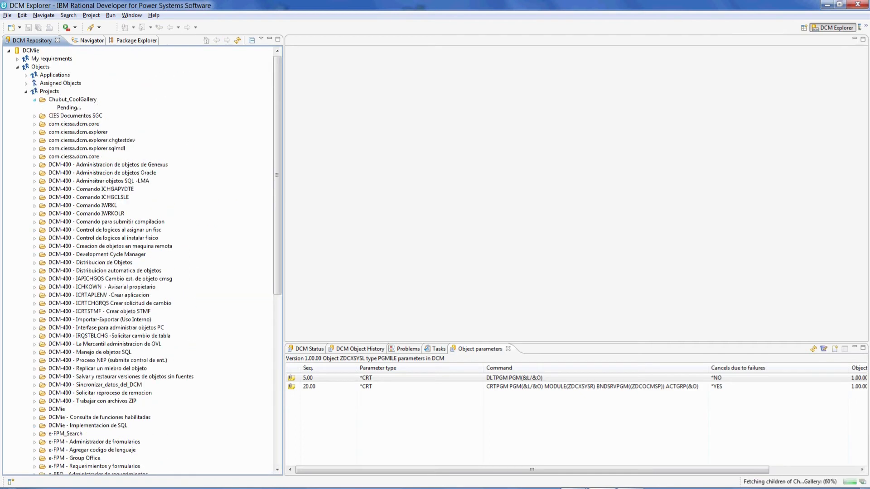
left_click(43, 107)
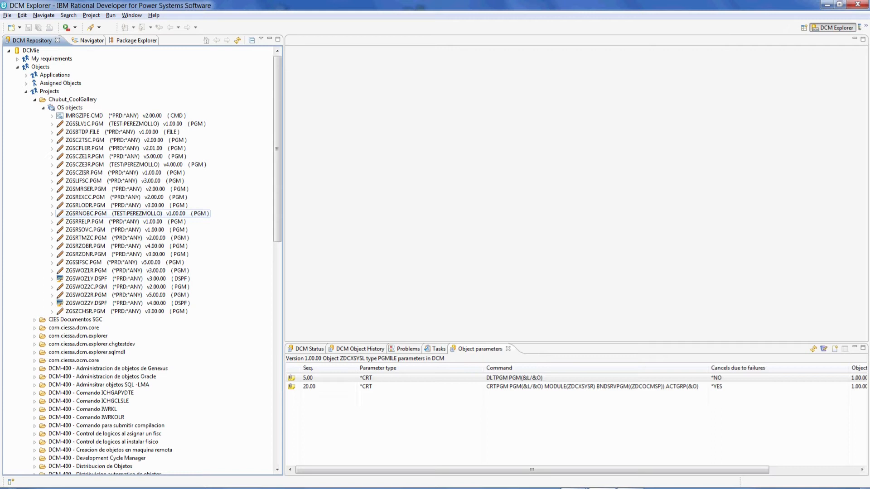
left_click(17, 68)
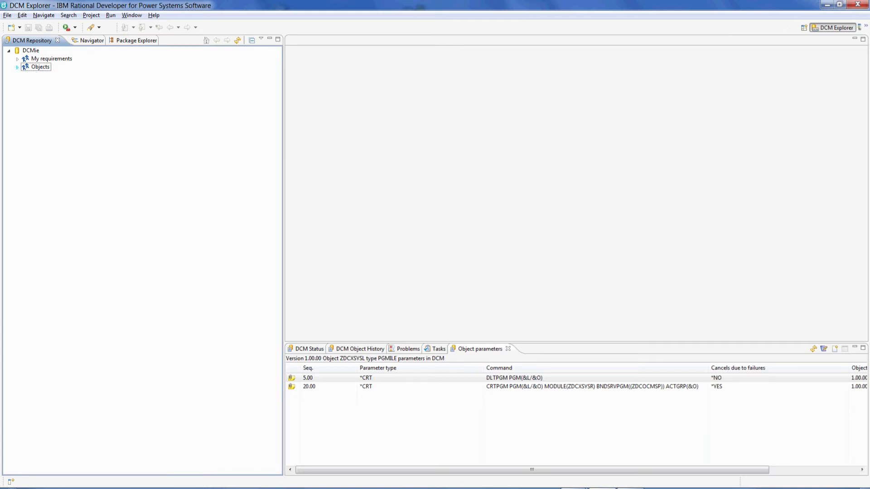
left_click(30, 50)
Start a DCMie repository search for object names beginning with zgss*.
right_click(32, 51)
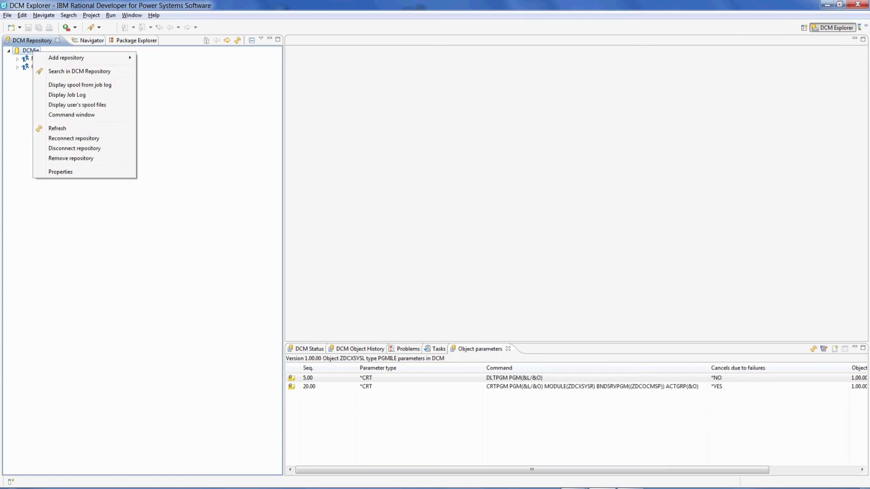
left_click(79, 71)
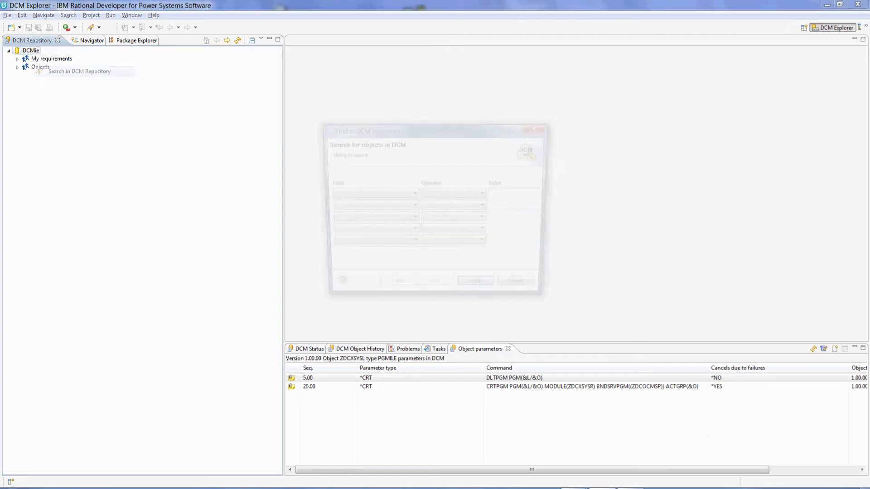
left_click(389, 194)
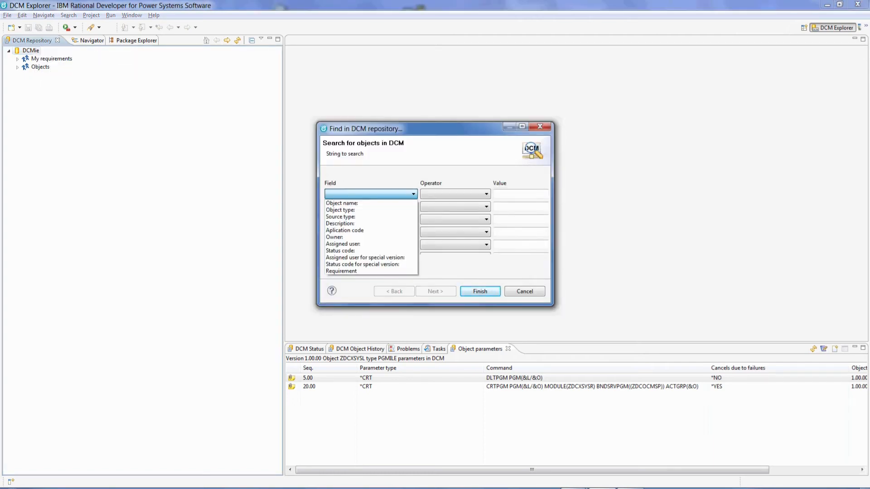
left_click(371, 203)
left_click(455, 194)
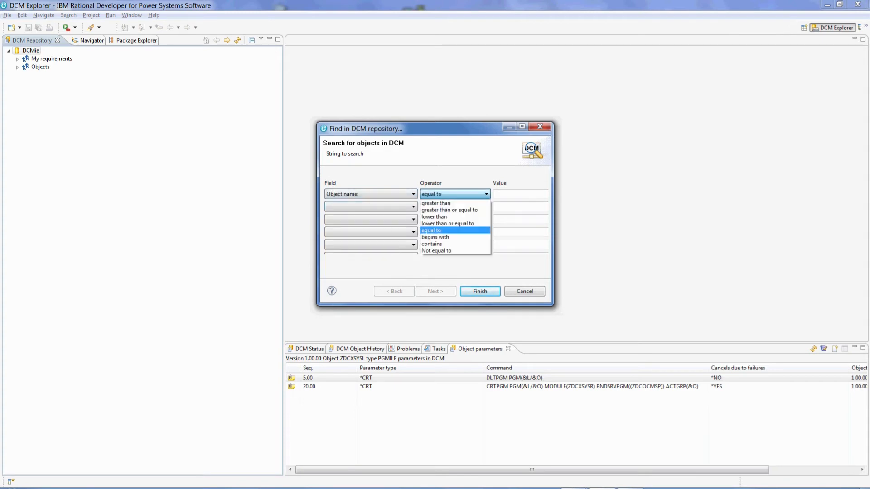
left_click(455, 237)
left_click(516, 194)
type("zgs")
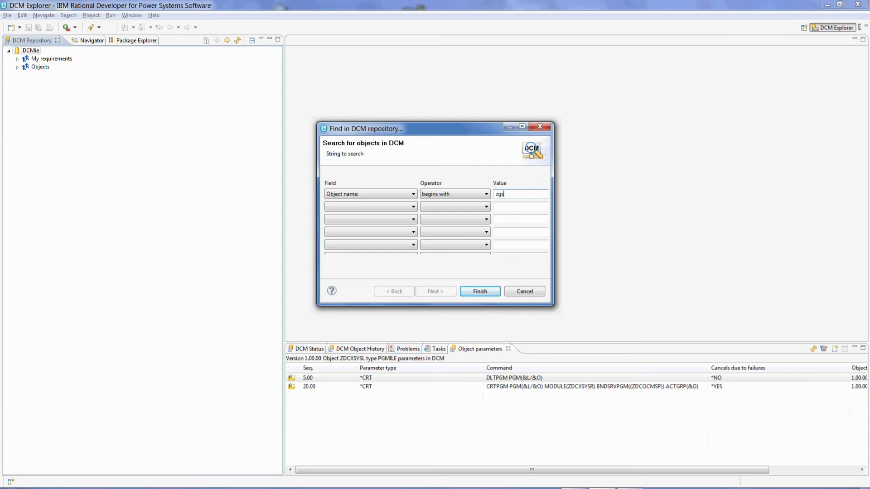
type("s*")
Add a second criterion: Source type equal to clp.
left_click(380, 207)
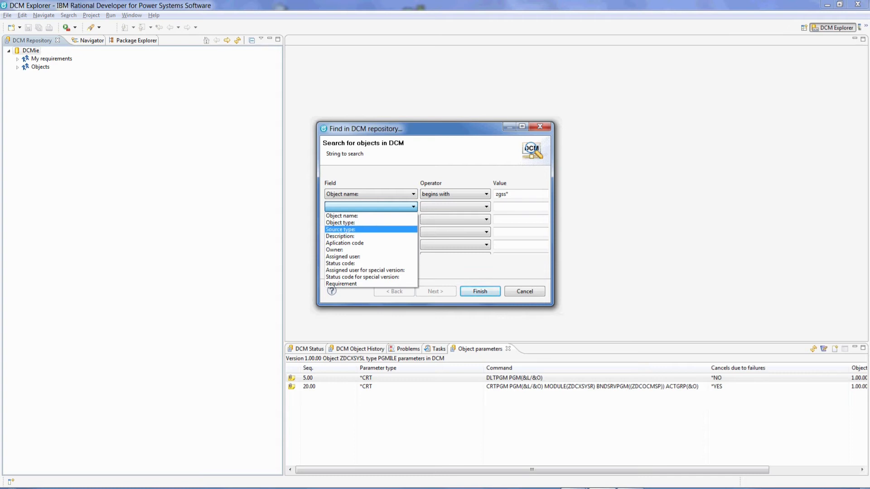
left_click(370, 230)
left_click(455, 207)
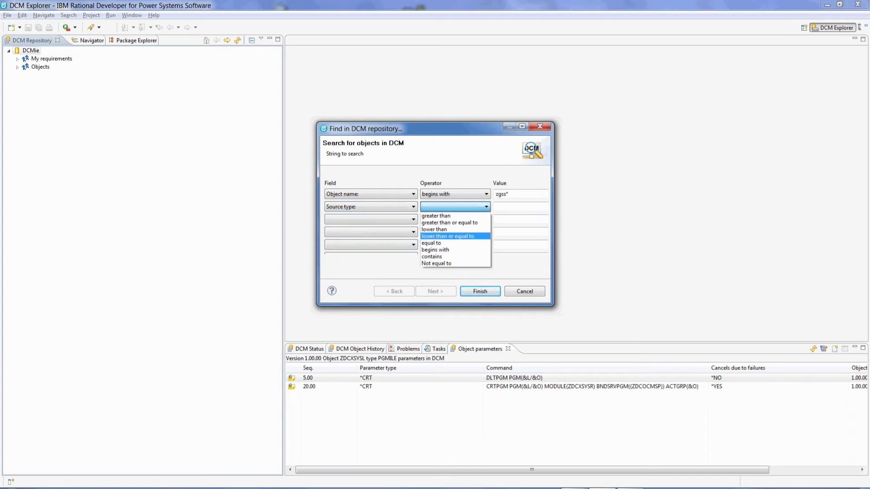
left_click(453, 243)
left_click(520, 207)
type("clp")
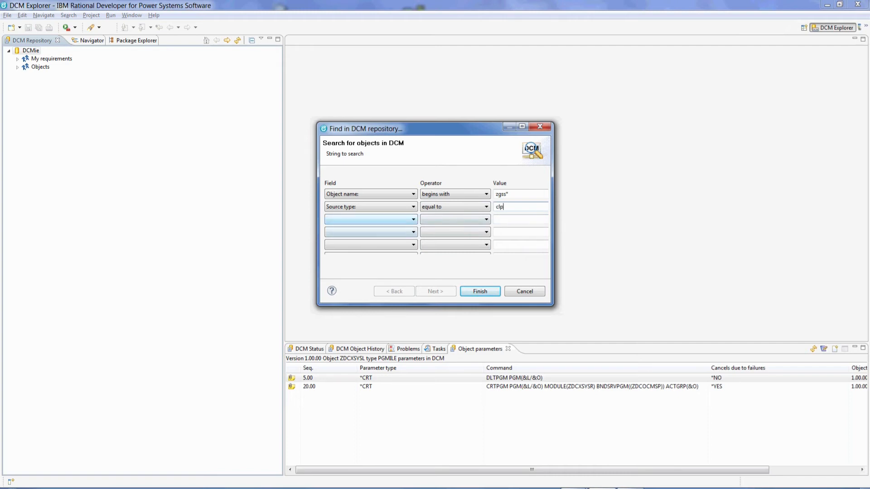
Add Status code equal to *dev as the third criterion and run the search.
left_click(371, 220)
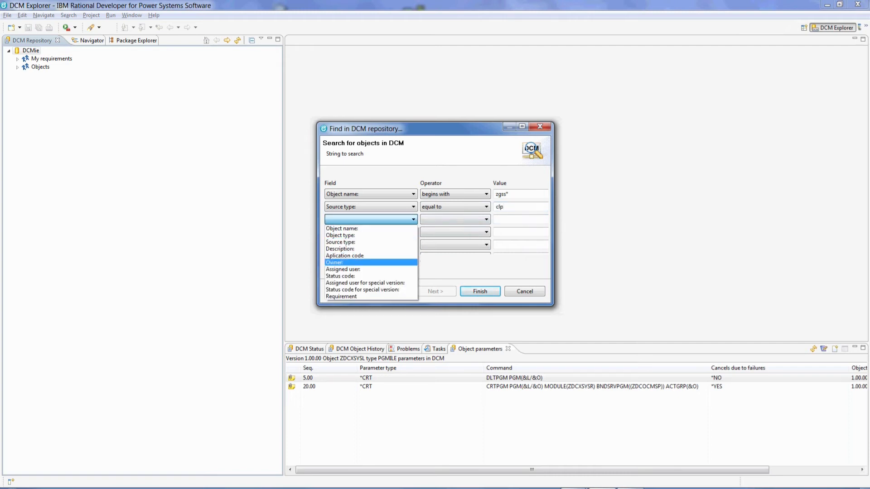
left_click(358, 277)
left_click(458, 219)
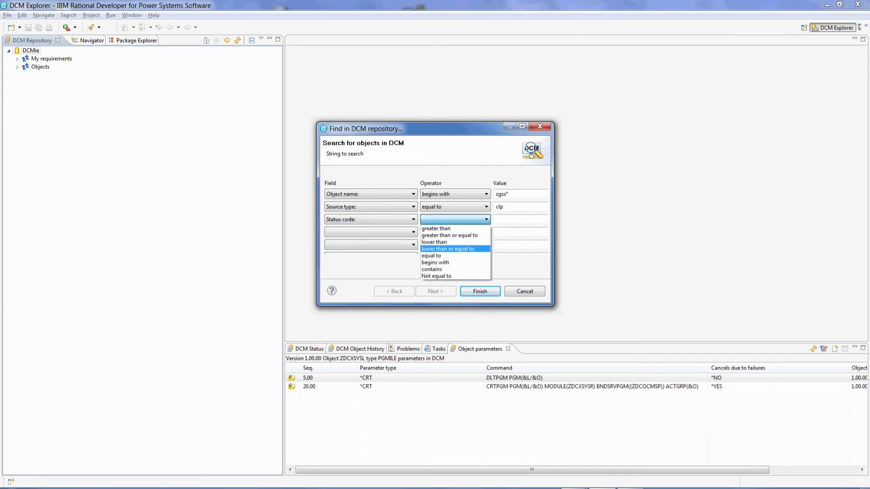
left_click(431, 256)
left_click(517, 219)
type("*dev")
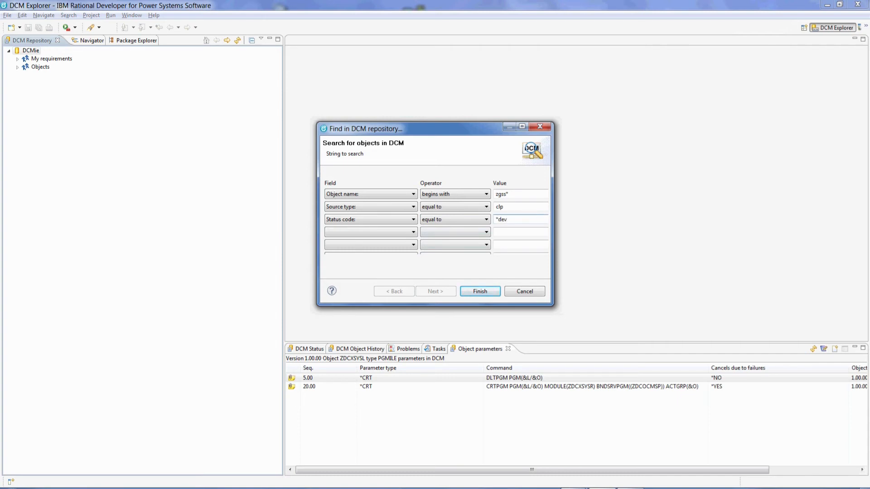
left_click(480, 291)
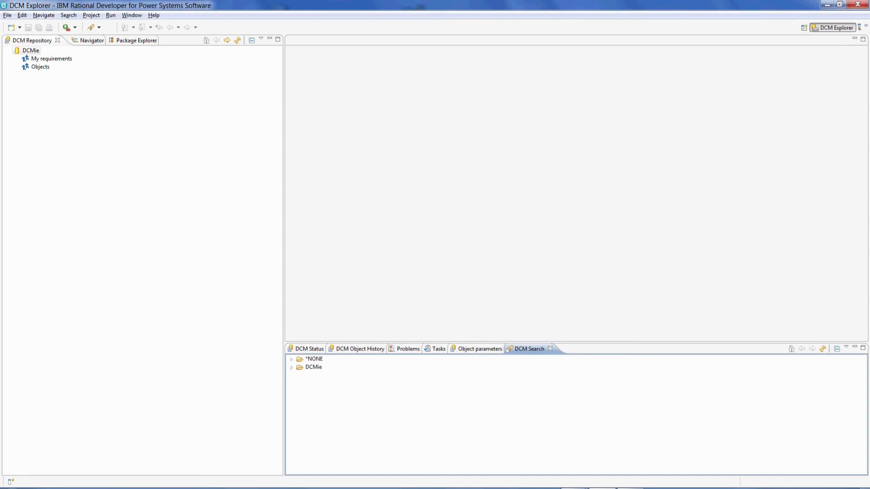
Expand *NONE, DCMie and its OS objects, check ZGSSAVSC.PGM's versions, then collapse it.
left_click(291, 359)
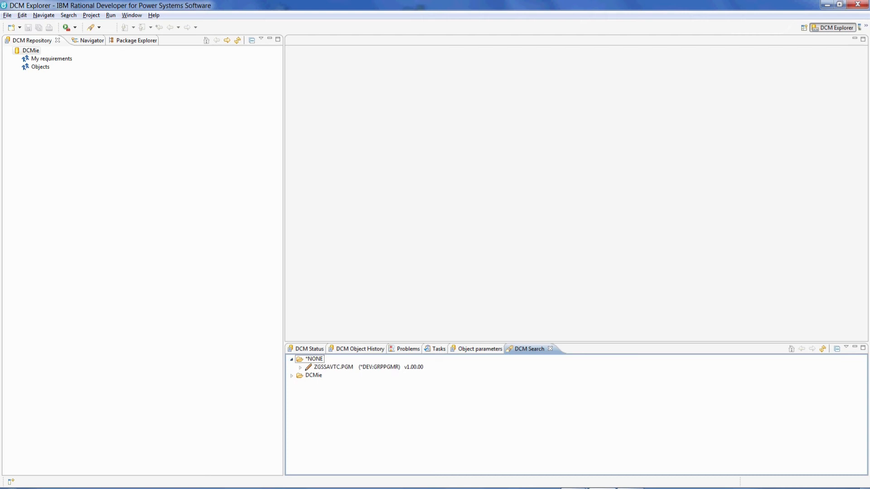
left_click(292, 376)
left_click(300, 384)
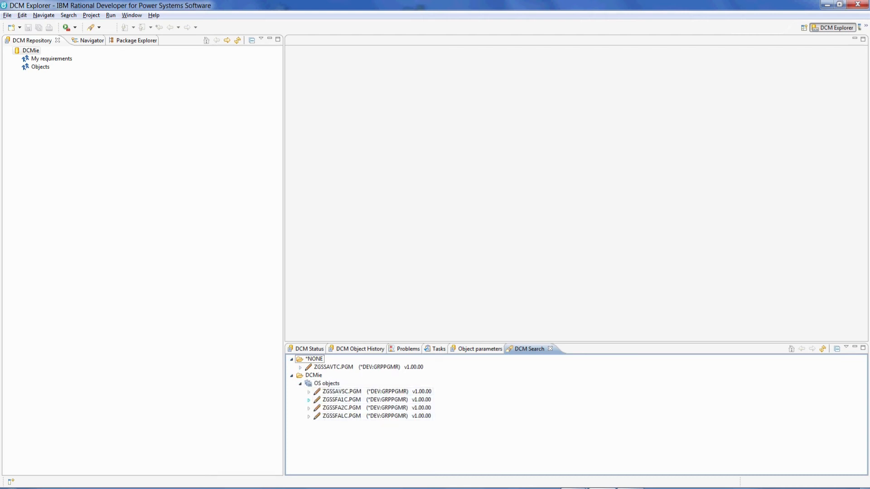
left_click(308, 391)
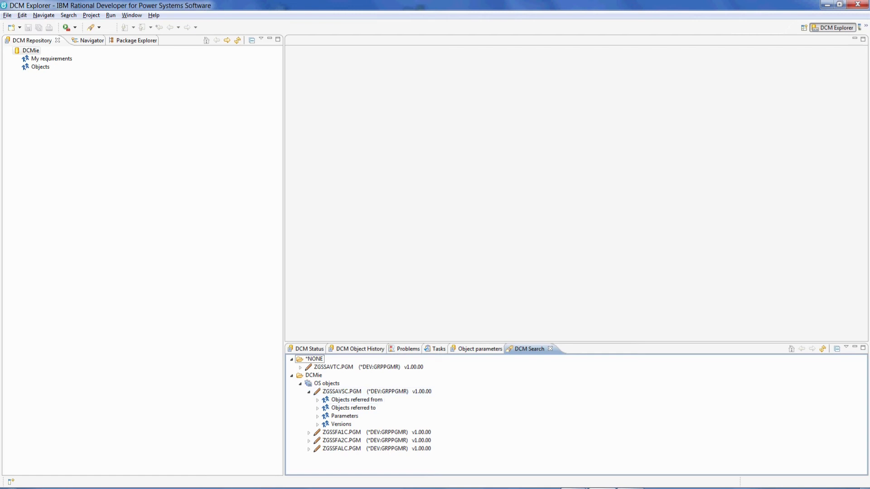
left_click(318, 424)
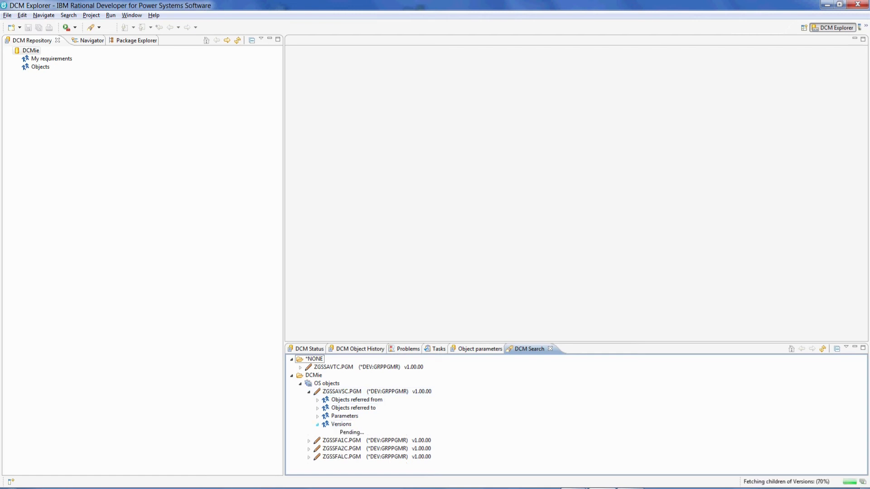
left_click(308, 392)
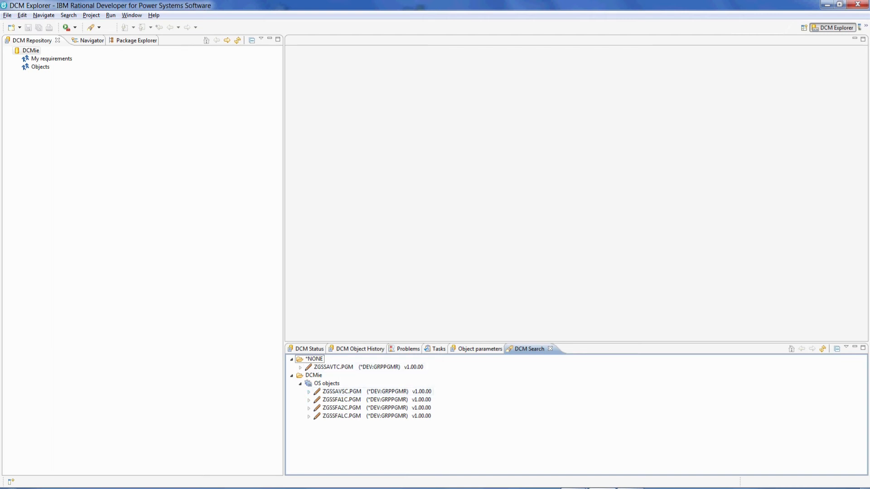
Read DCMie's QPJOBLOG spool file, close it, then display the job log messages.
right_click(30, 50)
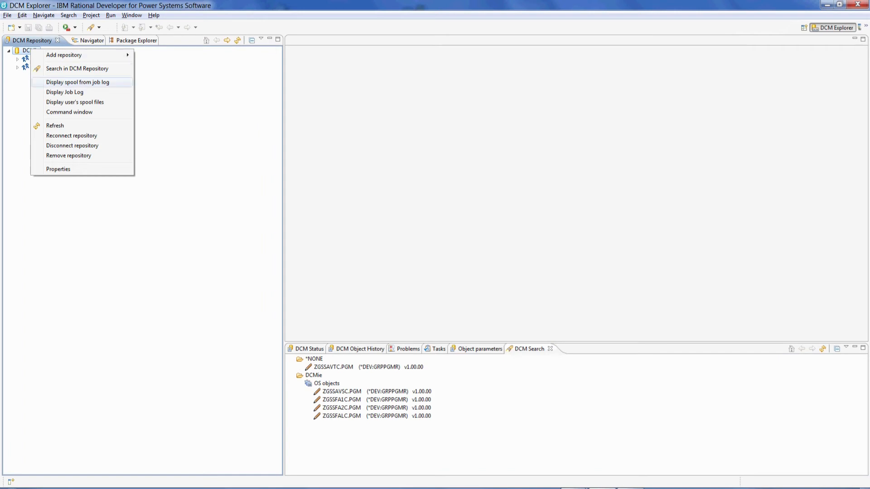
left_click(68, 82)
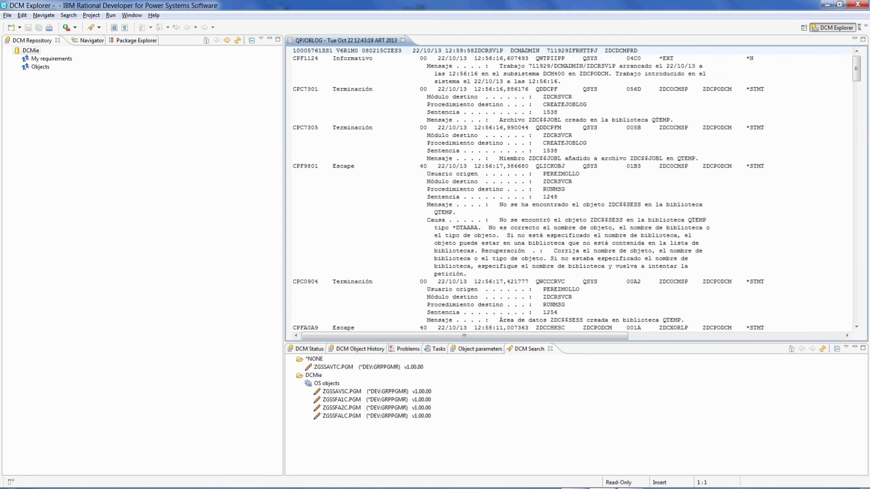
scroll(576, 186, "down", 5)
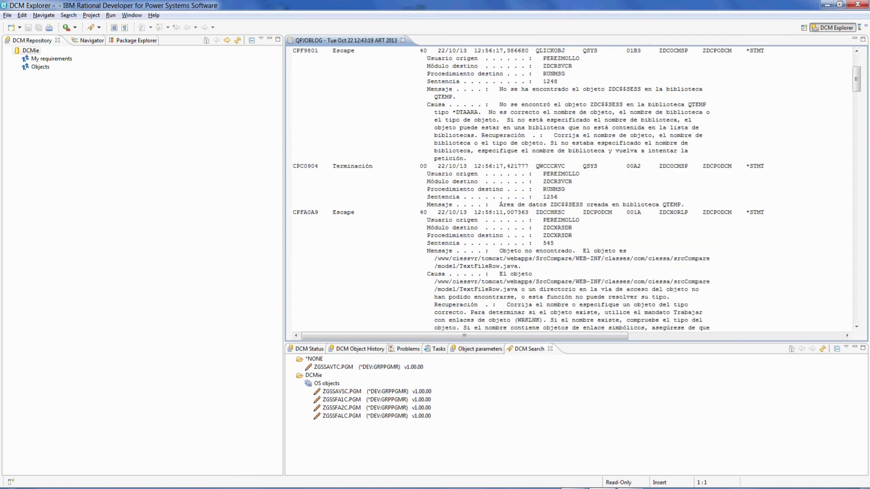
scroll(571, 188, "down", 2)
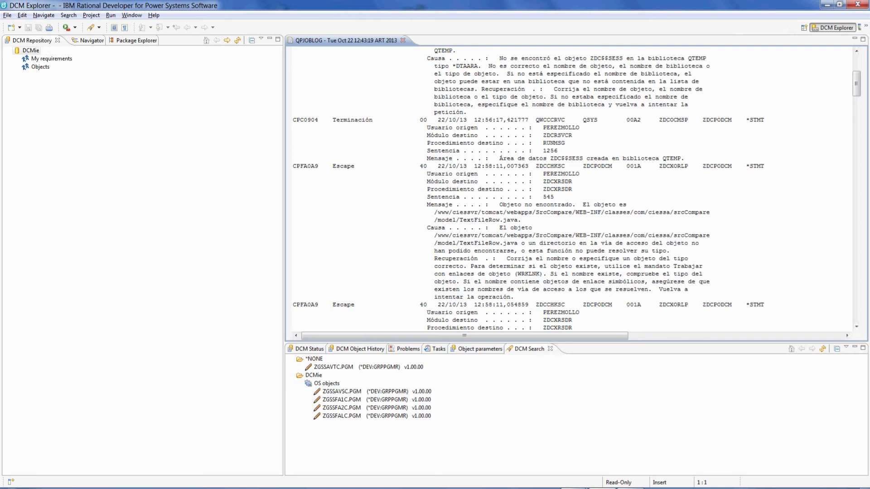
left_click(403, 40)
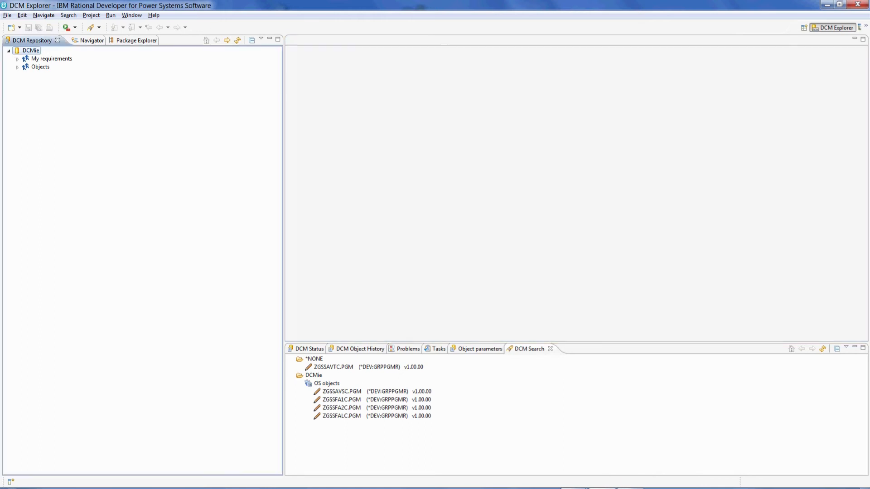
right_click(29, 51)
left_click(64, 95)
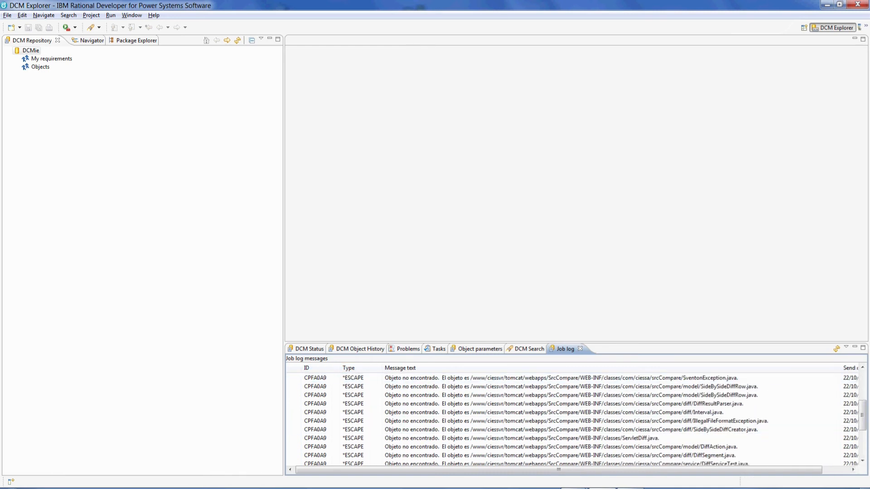
List the user's spool files and view the ZGSCZE3R compile listing, then close it.
right_click(35, 51)
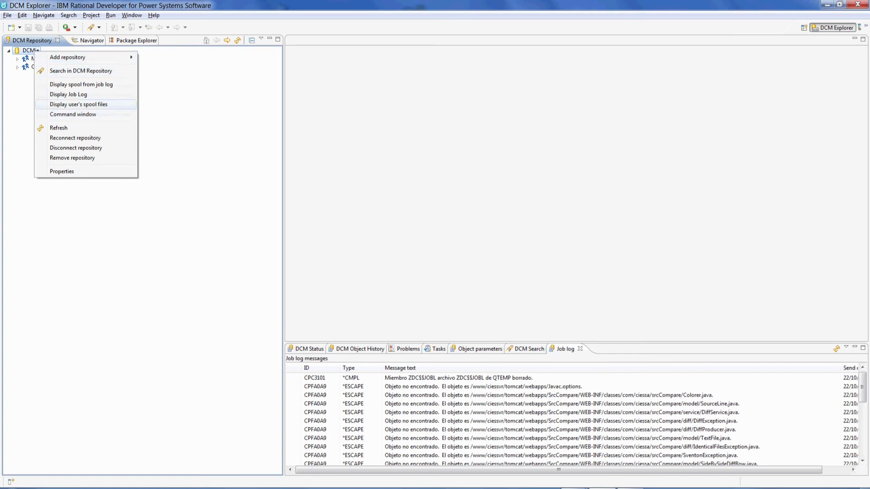
left_click(78, 104)
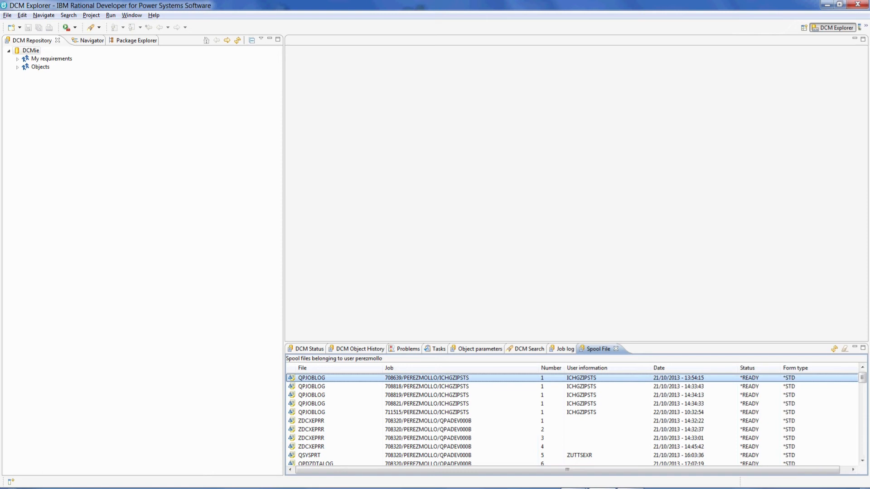
scroll(571, 421, "down", 10)
scroll(571, 420, "down", 8)
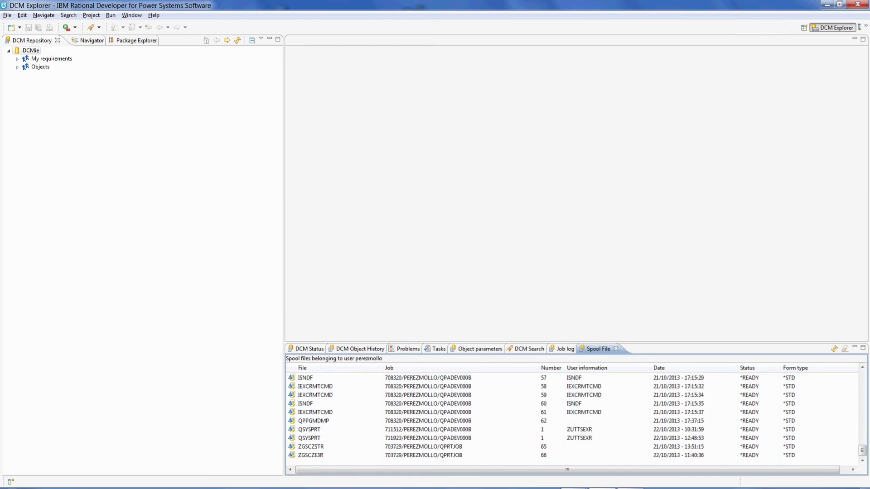
right_click(312, 455)
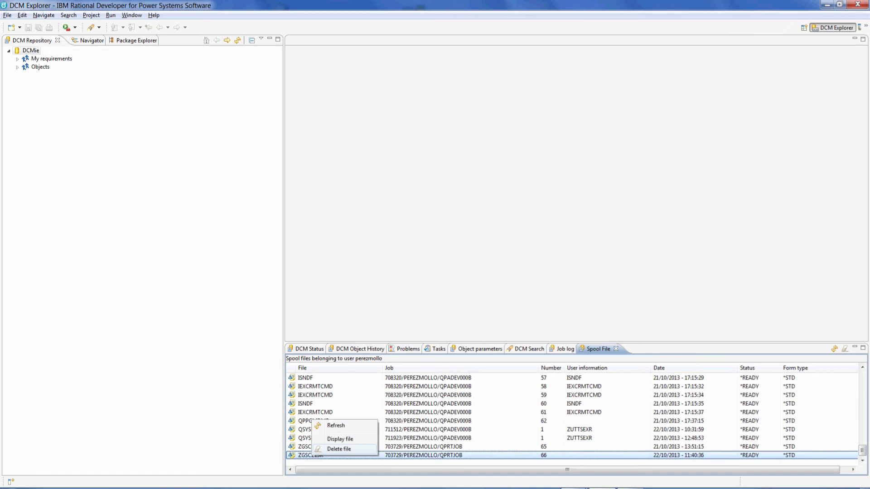
left_click(339, 439)
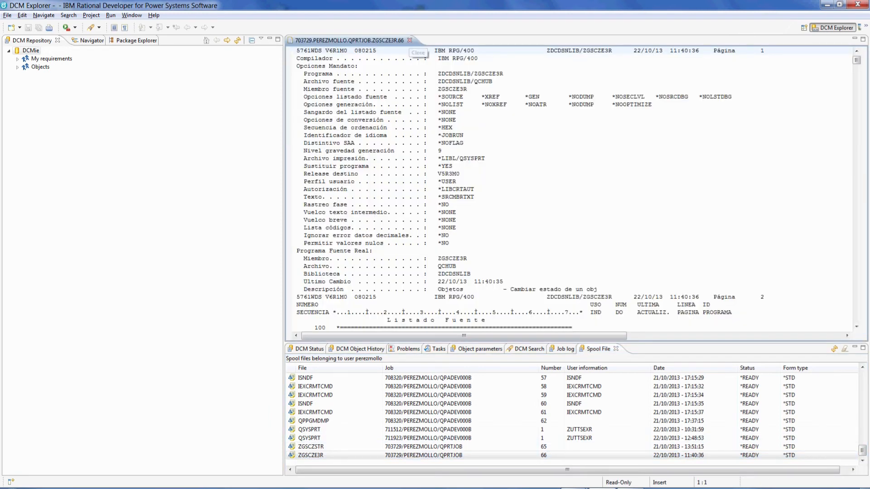
left_click(410, 40)
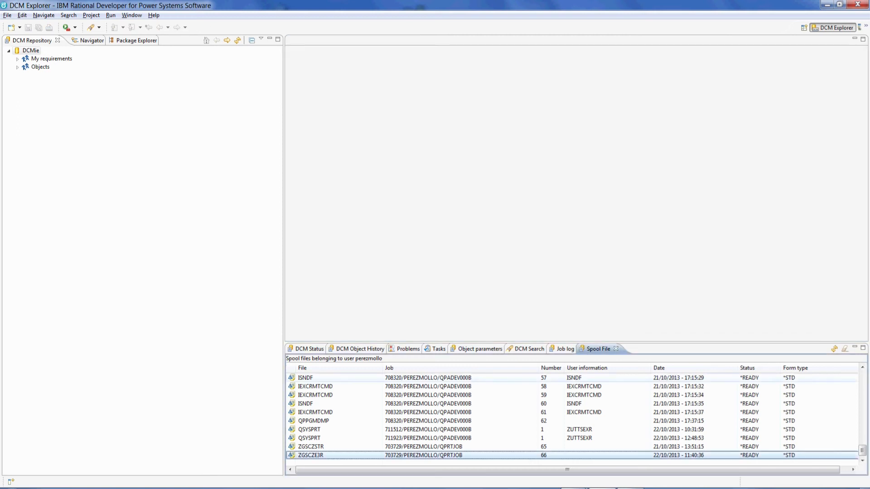
Delete the ZGSCZSTR spool file.
right_click(310, 446)
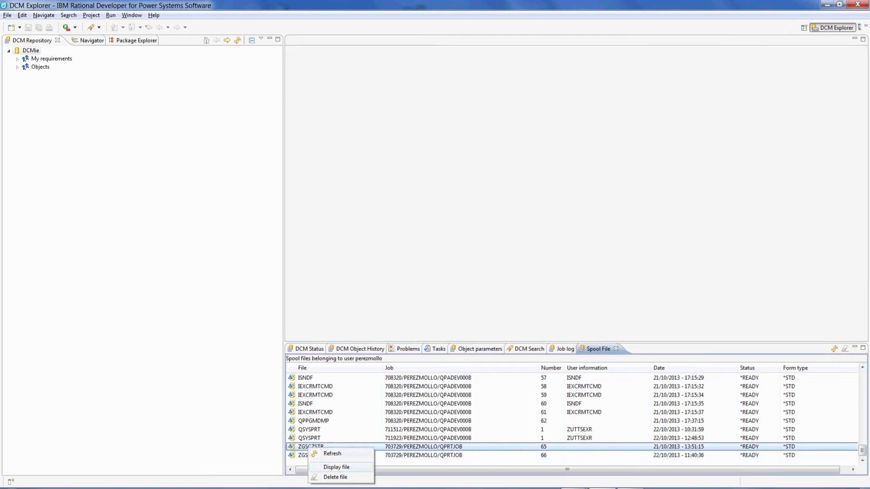
left_click(335, 477)
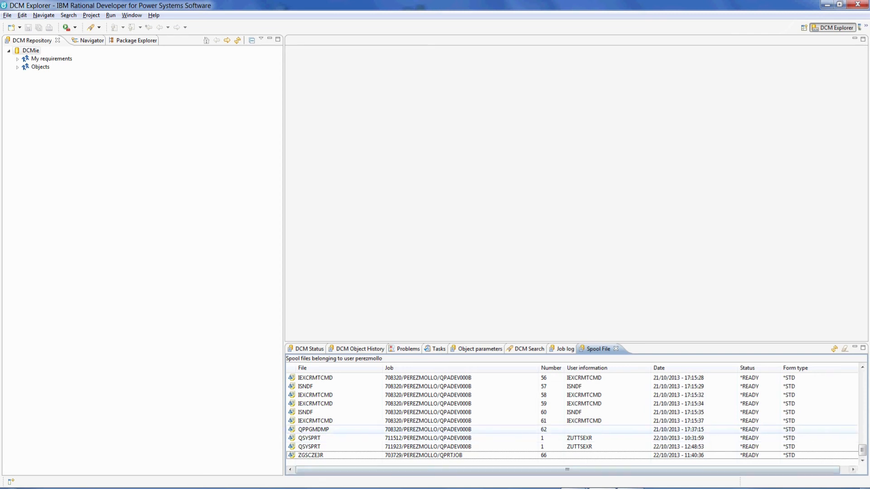
right_click(28, 51)
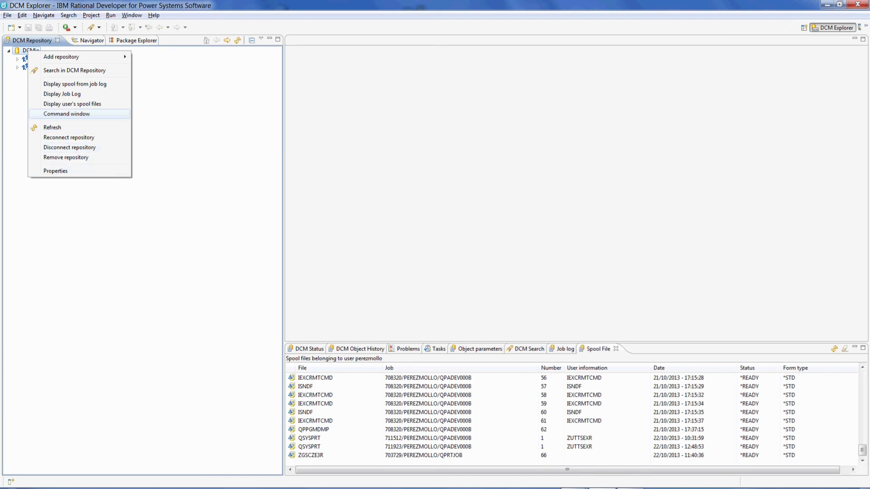
Run ADDLIBLE with library zdcdsnlib from DCMie's Commands view.
left_click(66, 114)
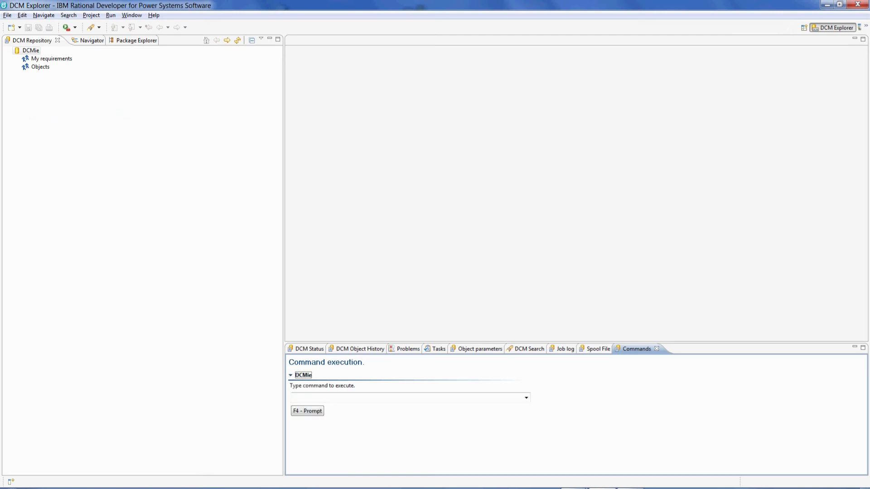
left_click(294, 398)
type("a")
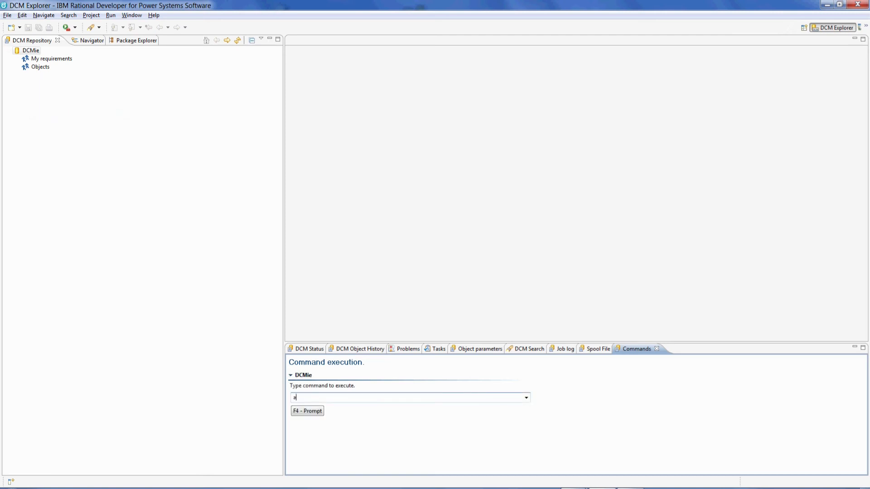
type("ddlible")
key("Tab")
key("Return")
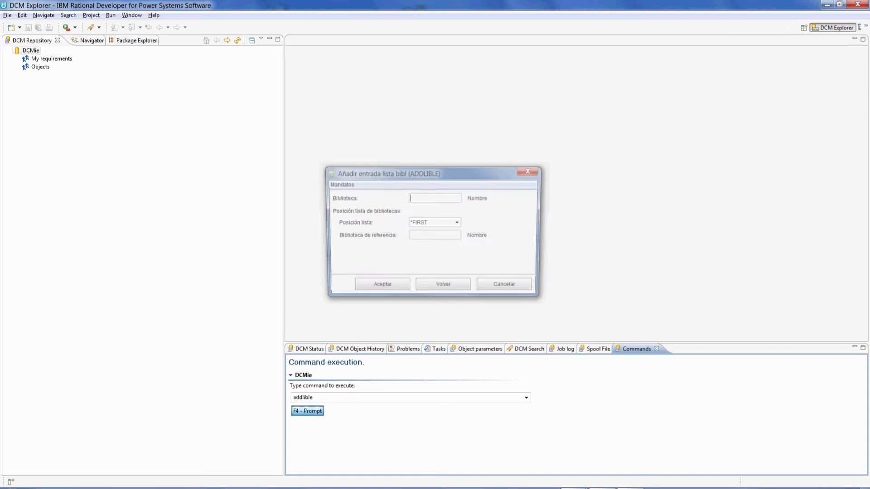
type("z")
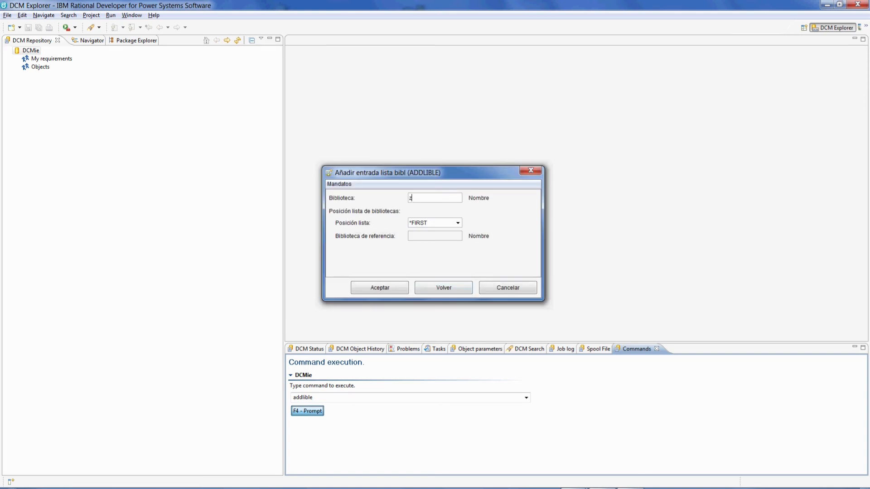
type("dcdsnlib")
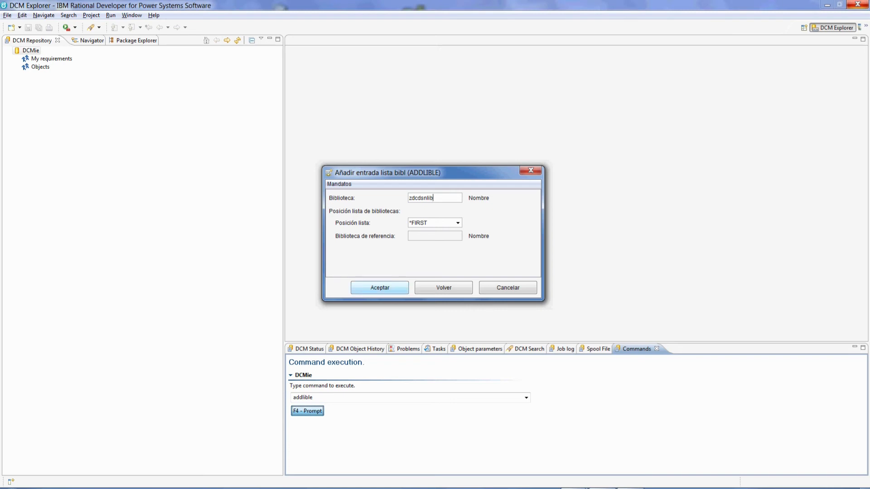
key("Return")
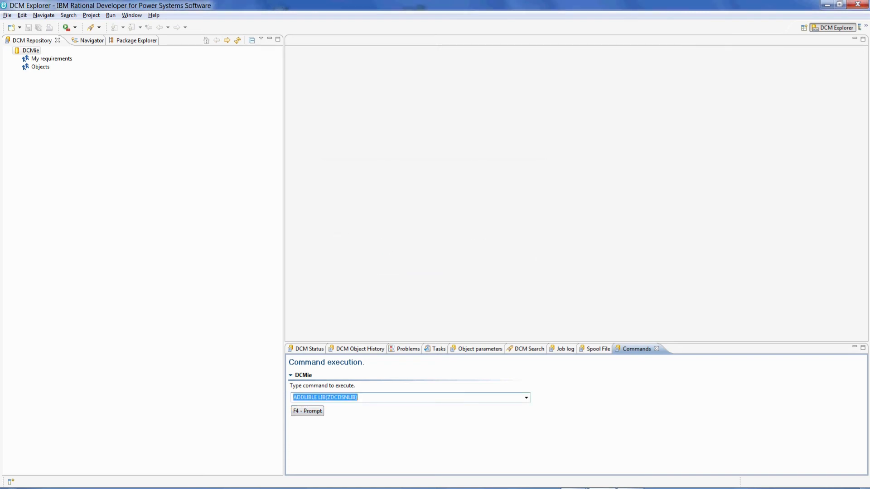
key("Return")
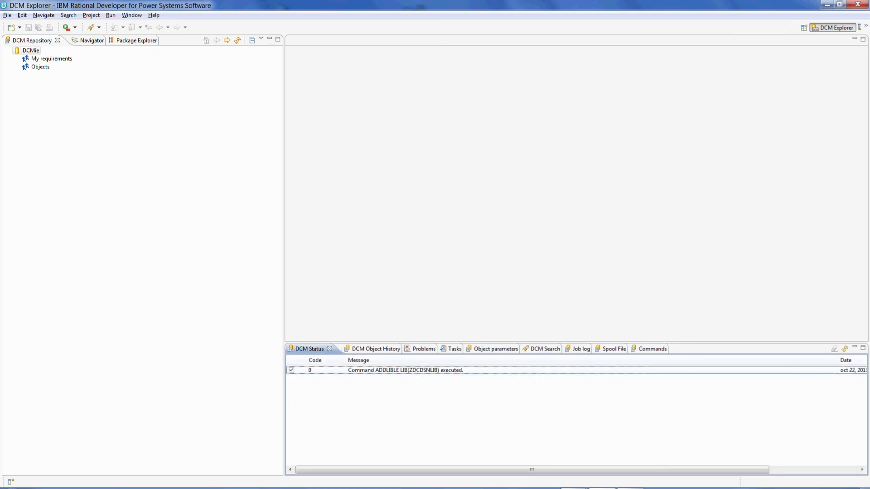
Confirm the DCM Status message reports the command executed with code 0.
double_click(405, 370)
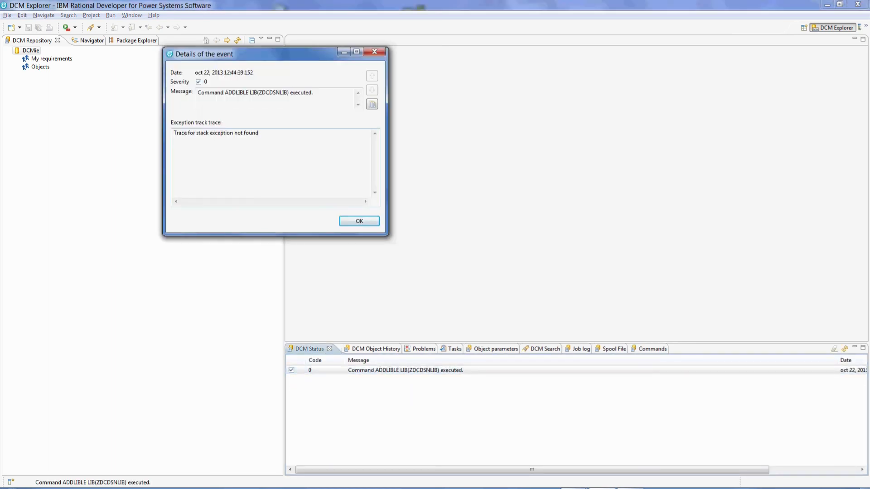
left_click(375, 53)
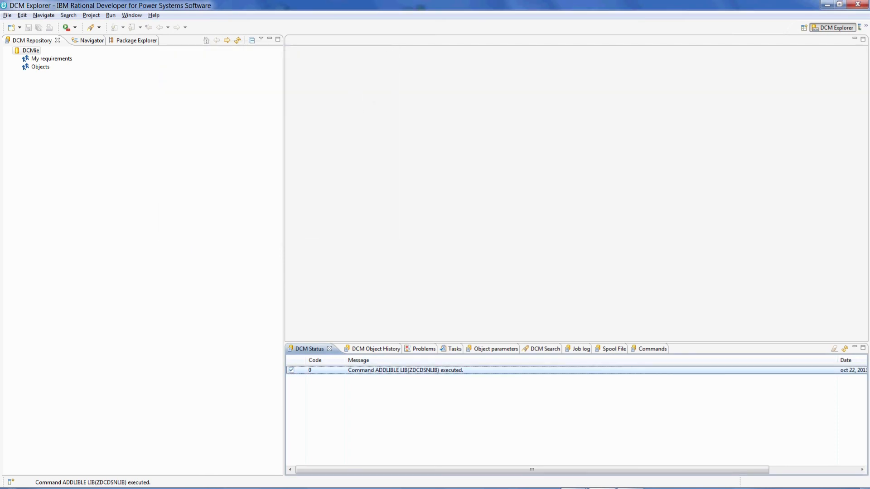
left_click(651, 349)
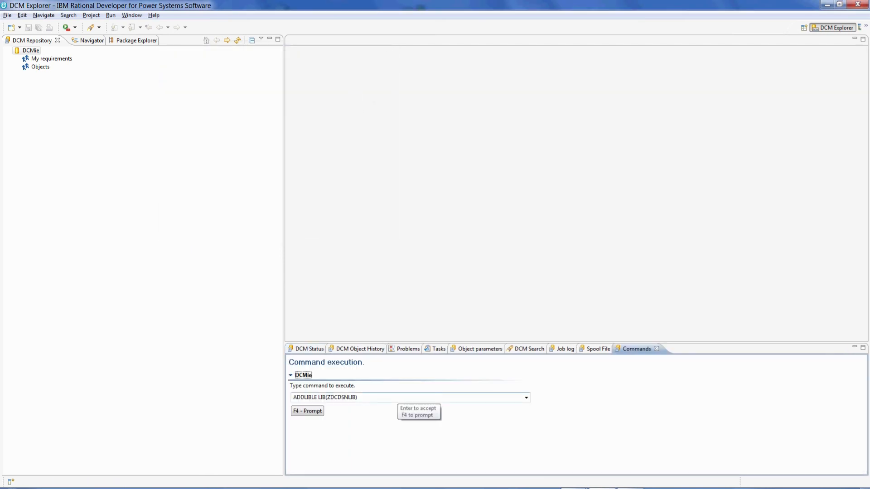
left_click(28, 51)
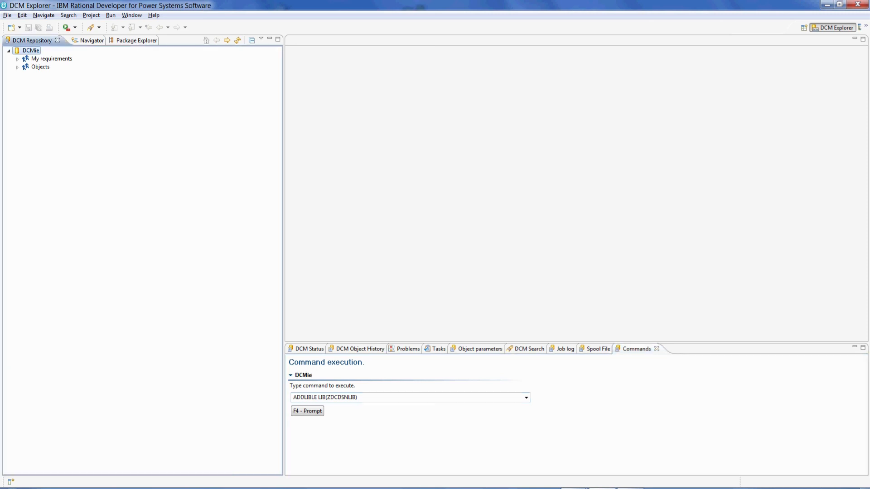
Change DCMie's Conetion time out from 60 to 360 and accept the reconnect warning.
right_click(28, 51)
left_click(55, 168)
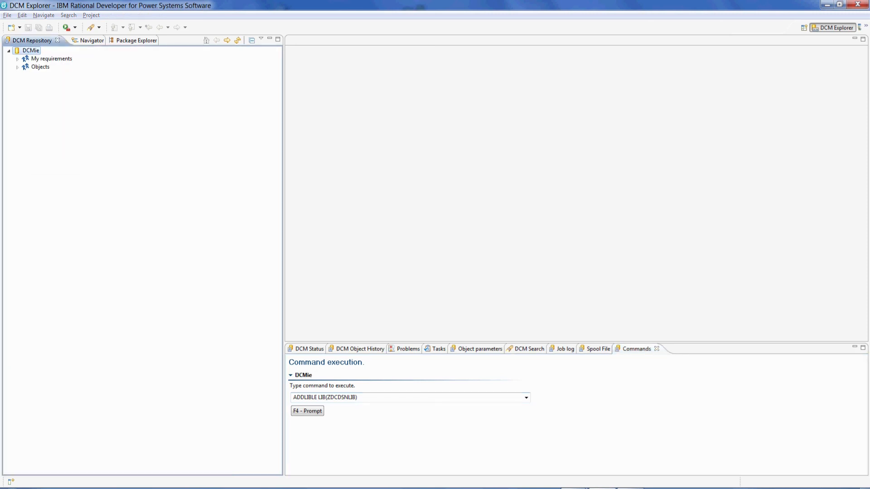
left_click_drag(436, 148, 405, 148)
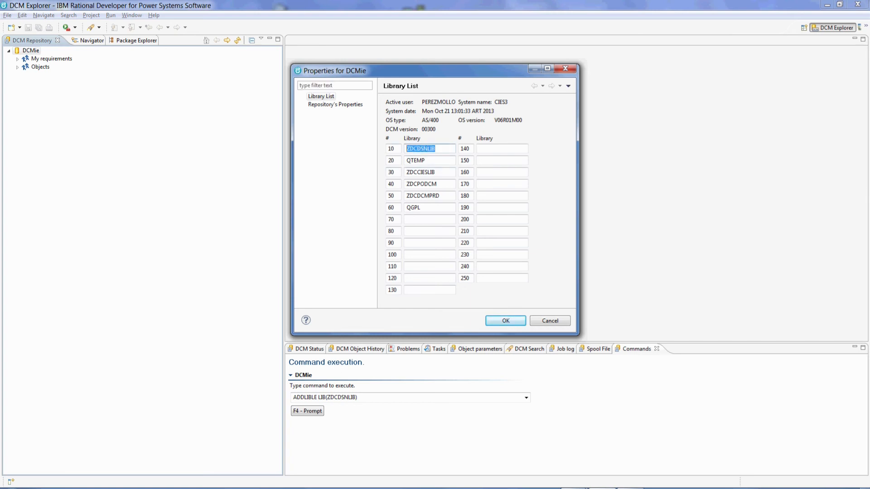
left_click(335, 105)
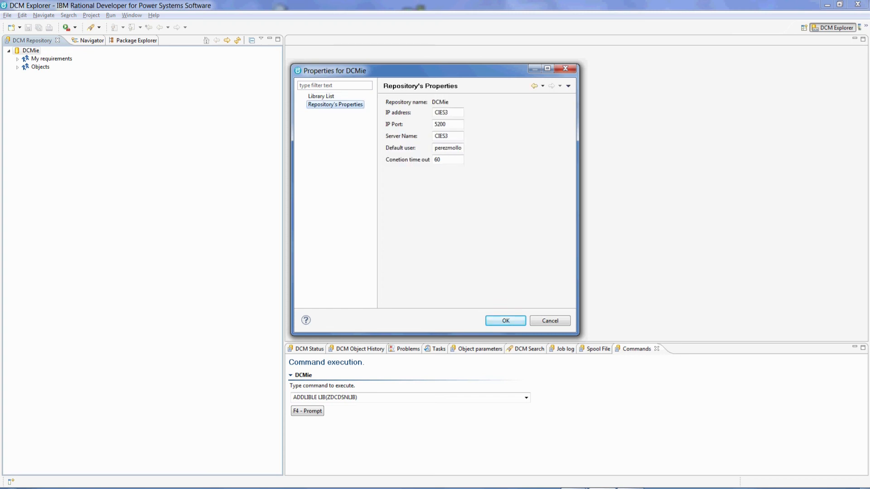
left_click_drag(441, 159, 434, 159)
type("360")
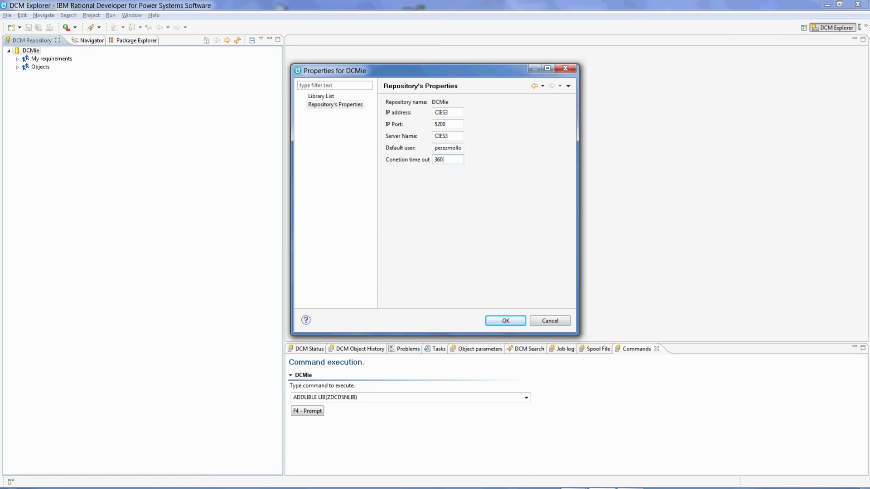
left_click(506, 321)
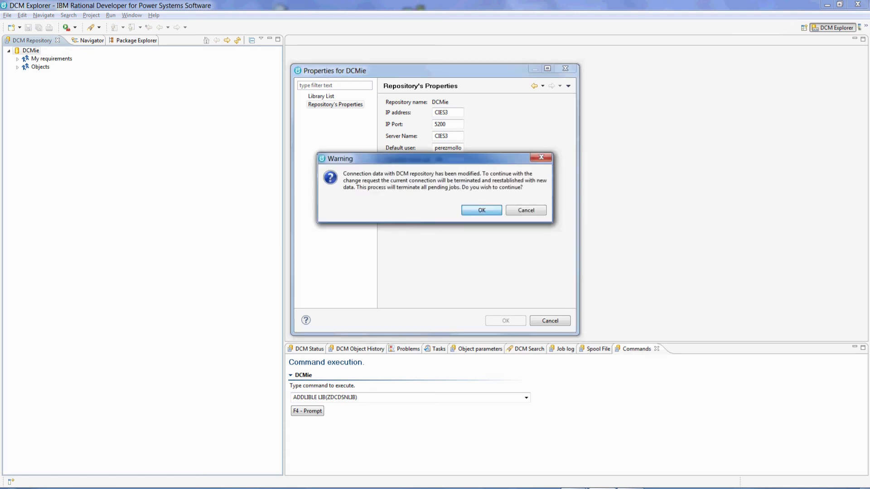
key("Return")
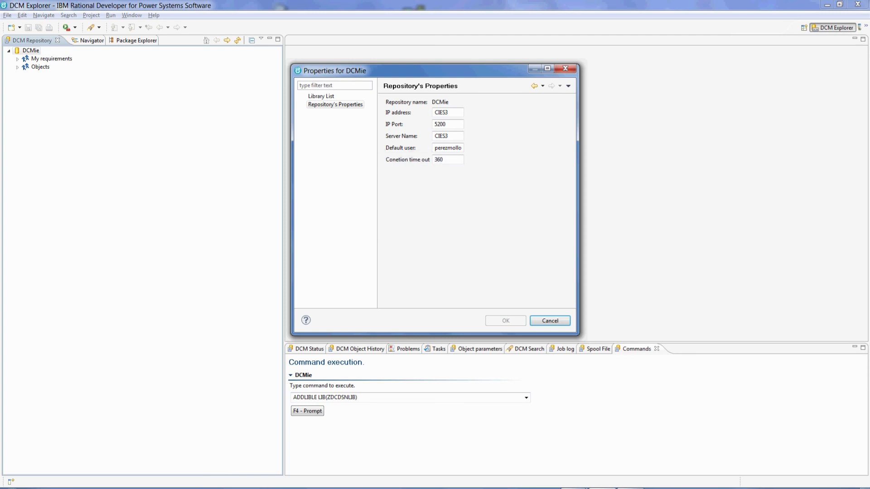
key("Escape")
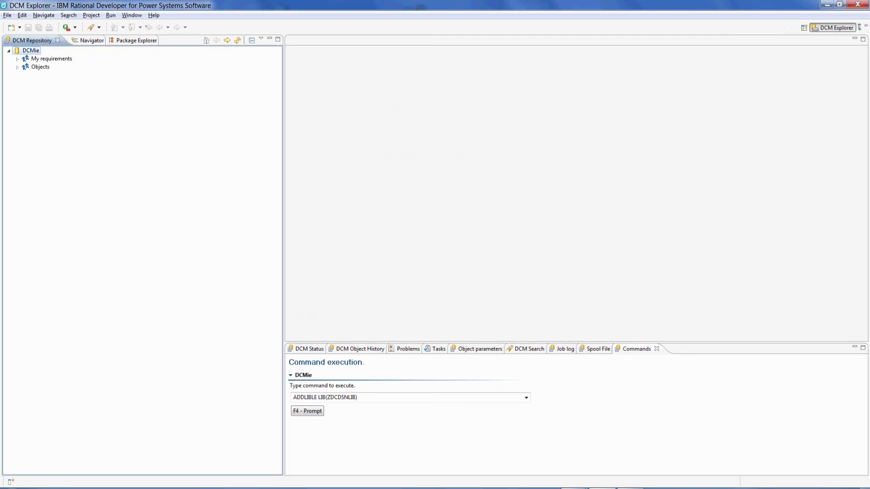
left_click(72, 100)
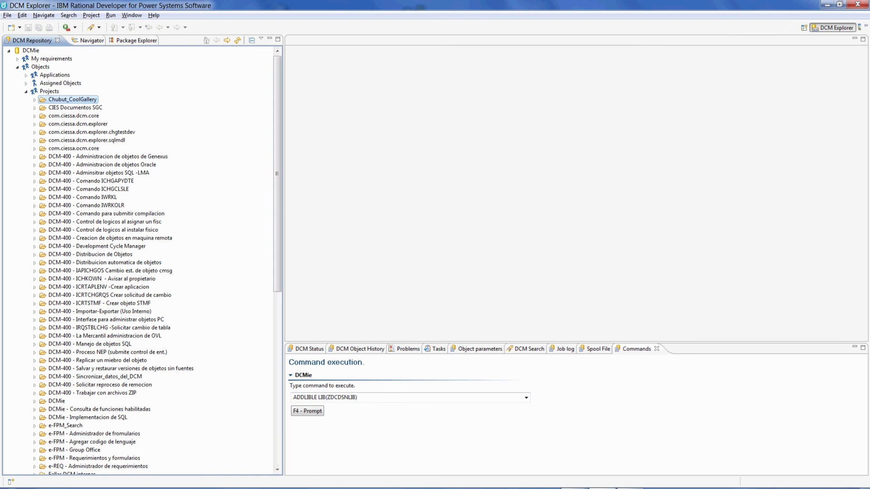
Import Chubut_CoolGallery in the background and watch its progress in DCM Status.
right_click(72, 99)
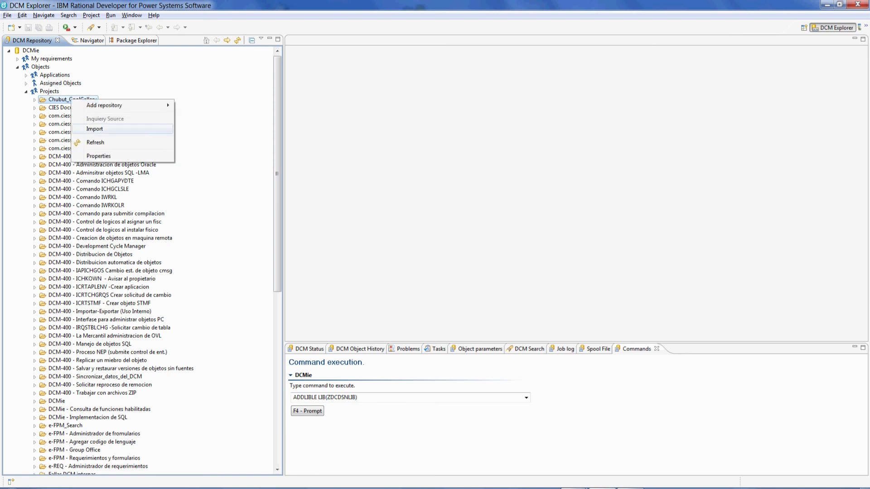
left_click(95, 131)
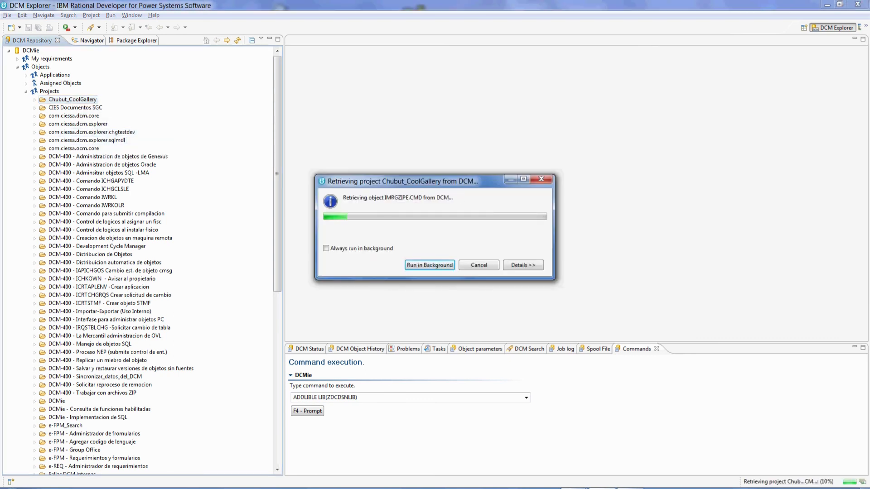
left_click(430, 265)
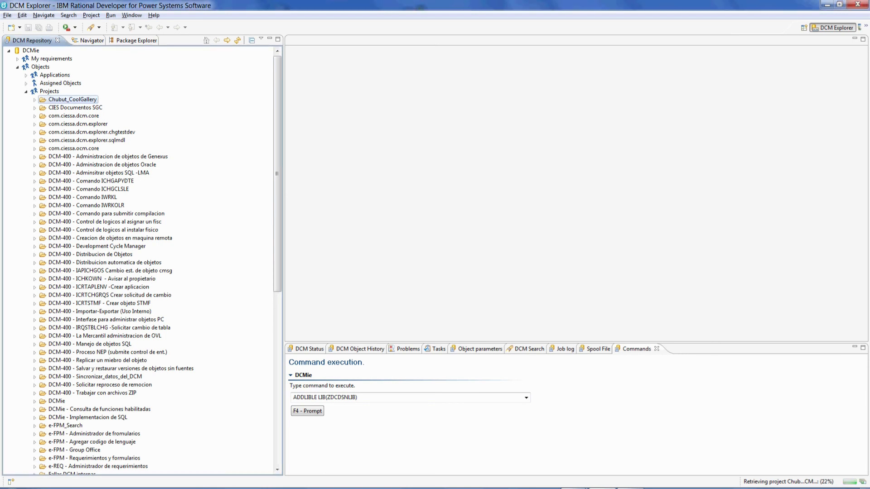
left_click(309, 349)
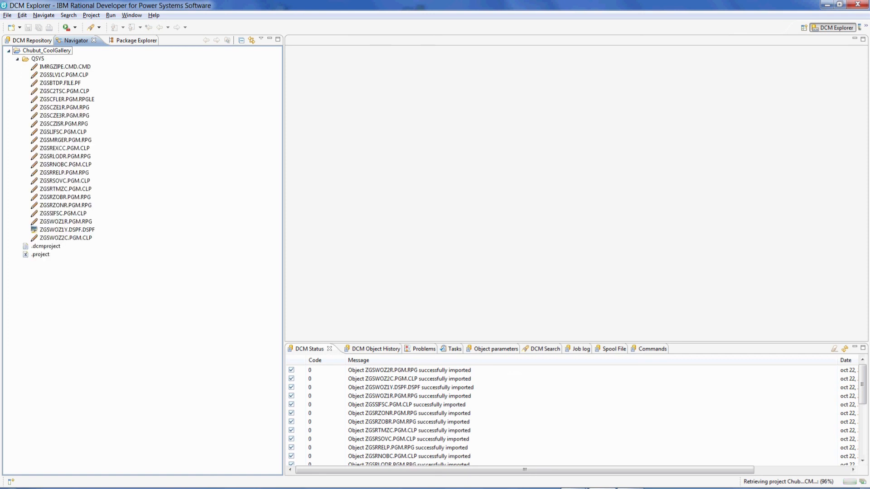
Hide .dcmproject, .project and other dot-files using the Navigator's .* filter.
left_click(46, 255)
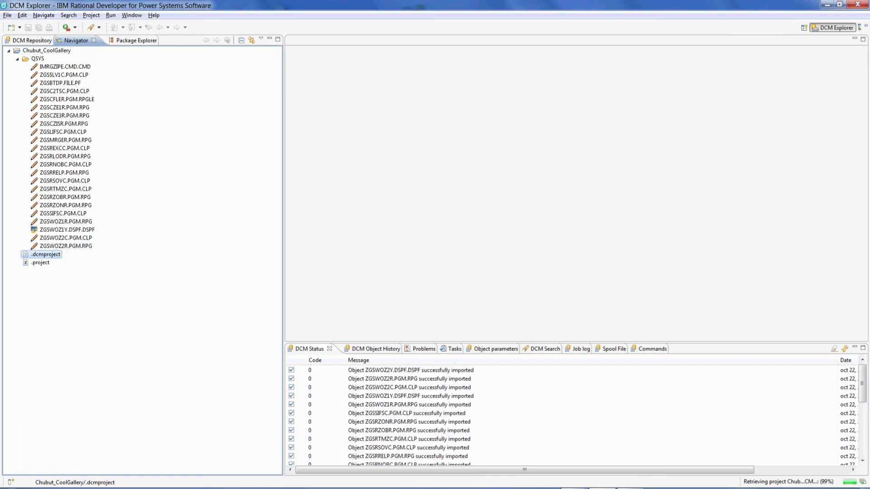
left_click(40, 263)
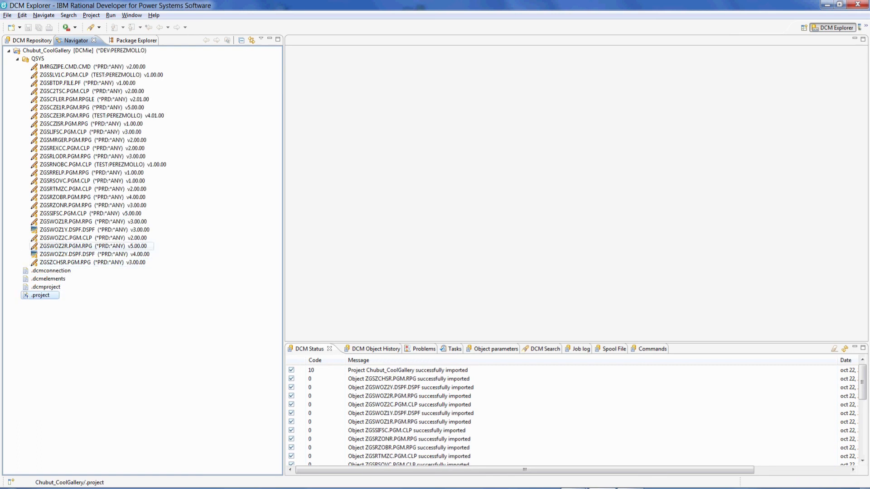
left_click(261, 38)
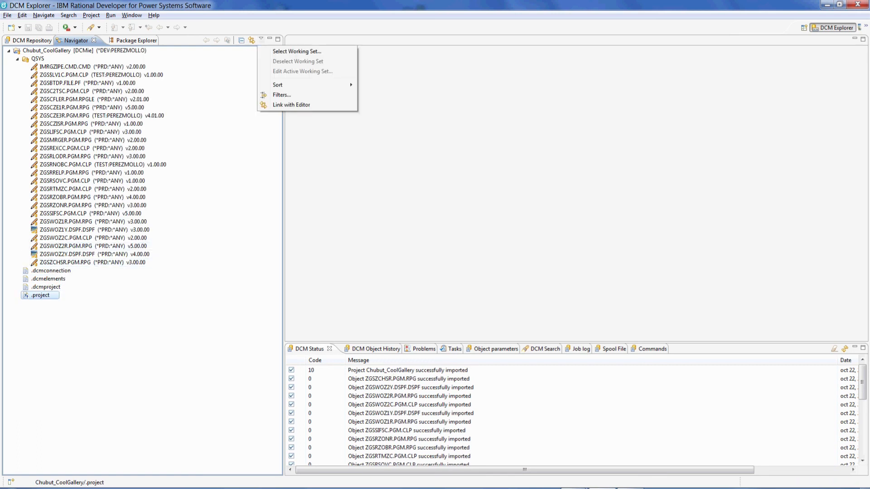
left_click(281, 95)
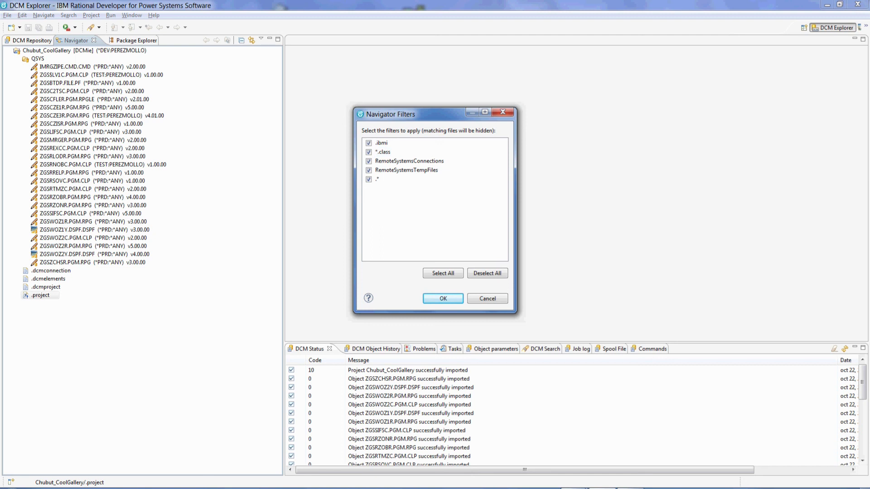
left_click(443, 298)
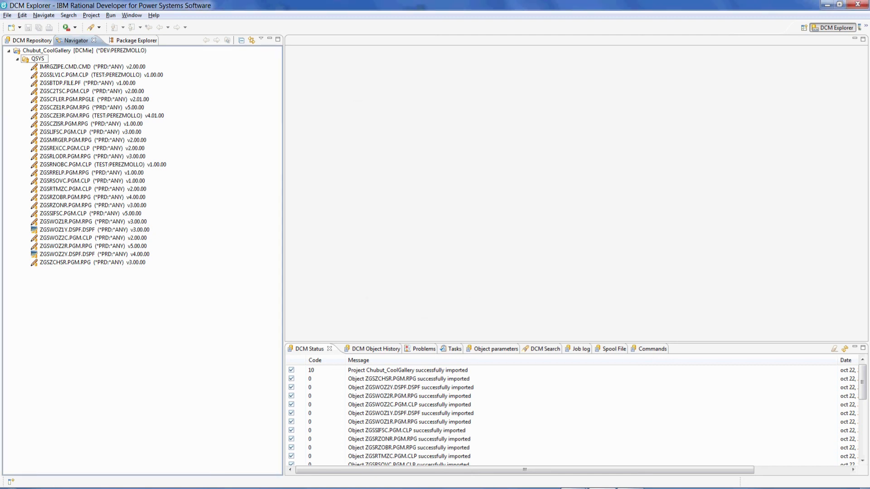